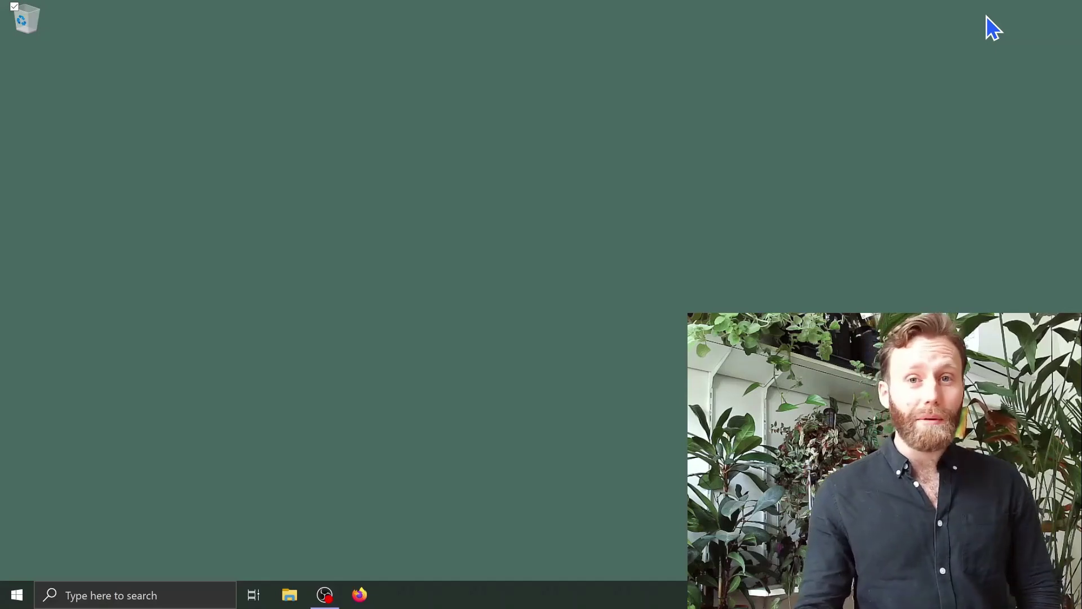
Switch to Firefox, search the web for "python" and open the Welcome to Python.org result.
left_click(359, 596)
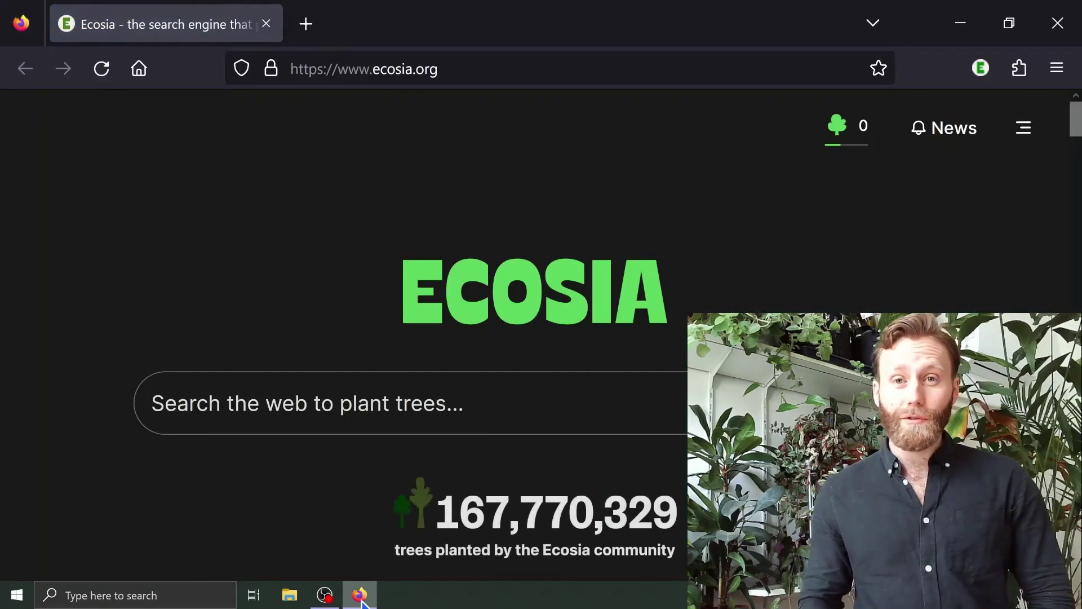
left_click(490, 70)
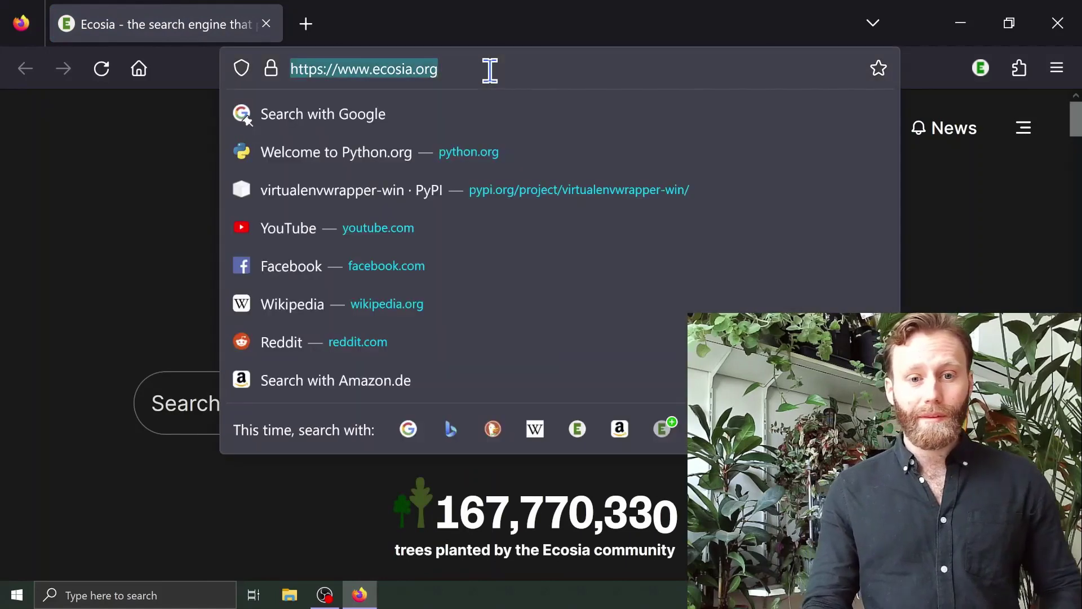
type("python")
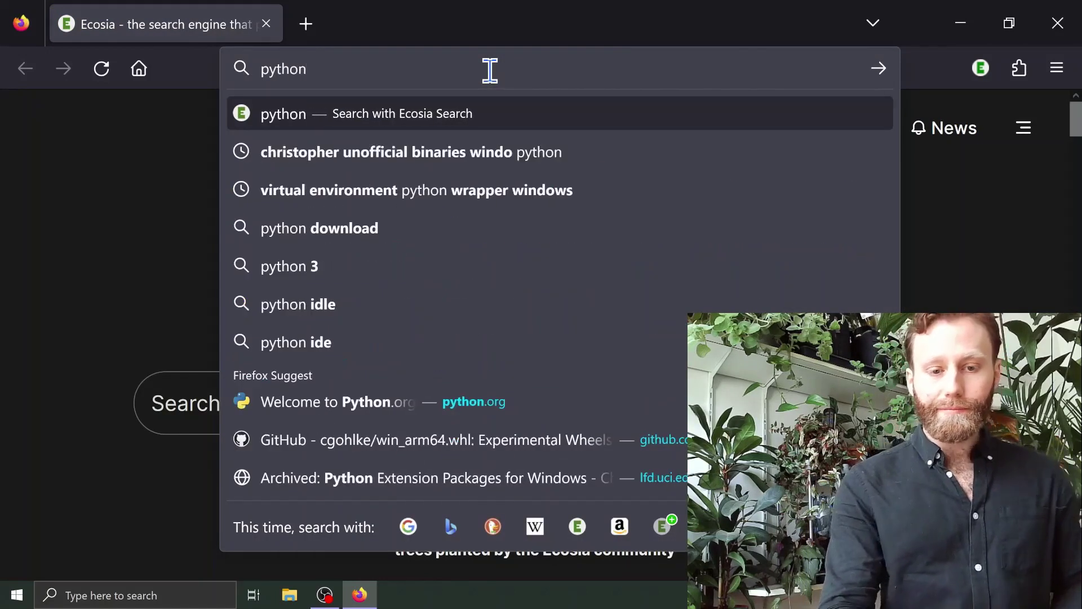
key("Return")
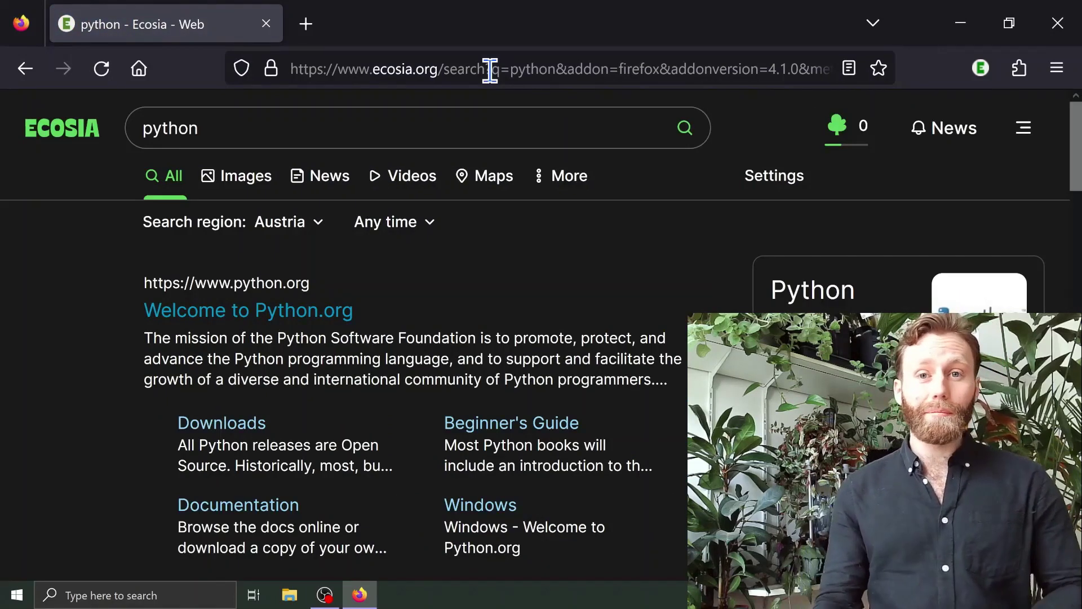
left_click(312, 320)
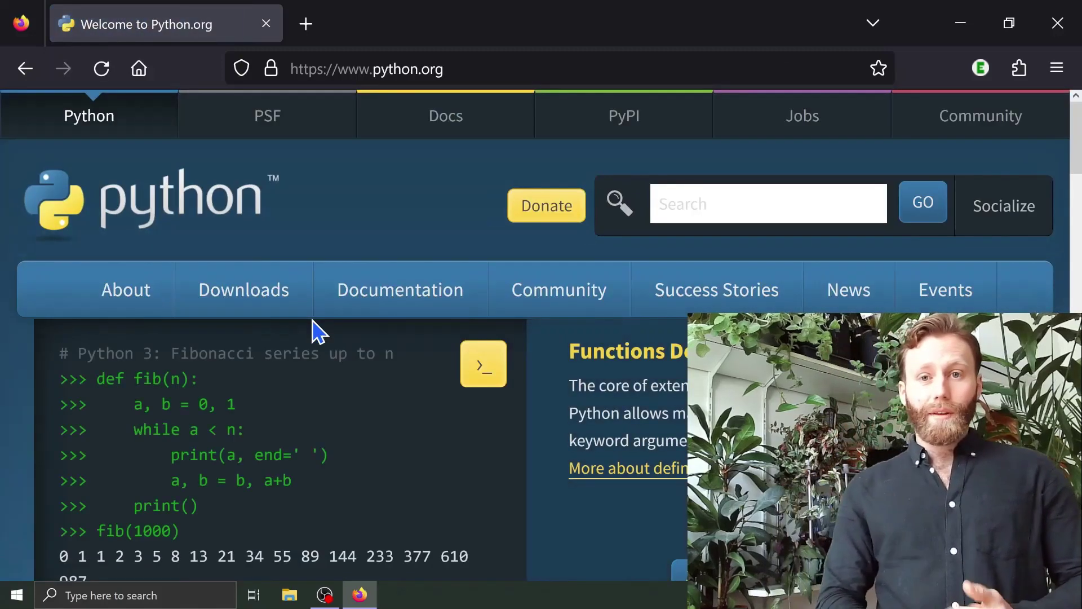
Download the Python 3.11.2 installer for Windows and show the downloaded file in its folder.
mouse_move(278, 293)
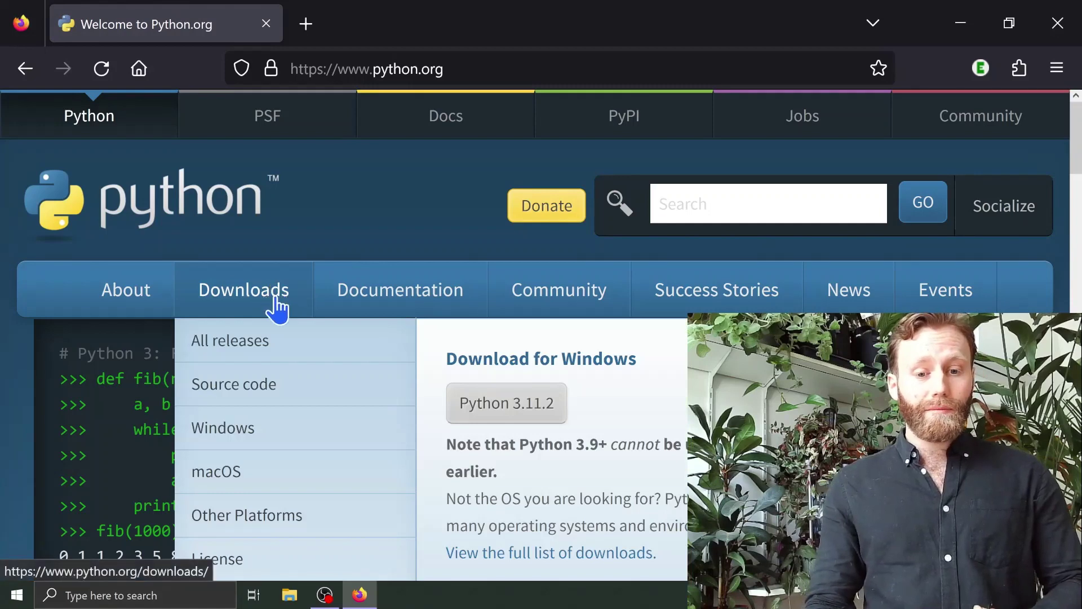
left_click(555, 415)
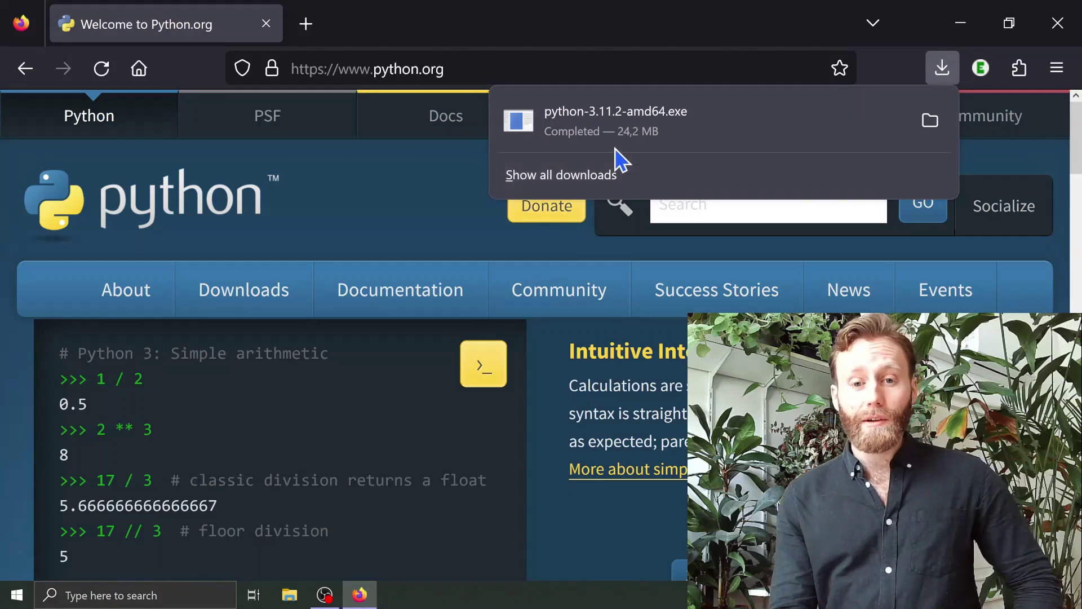
right_click(651, 121)
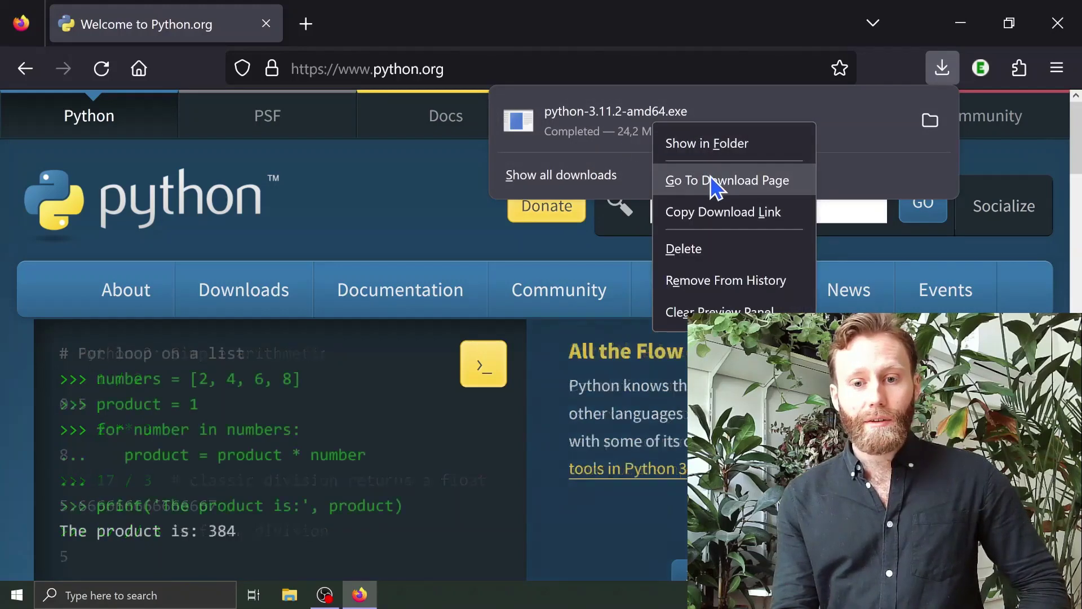
left_click(718, 142)
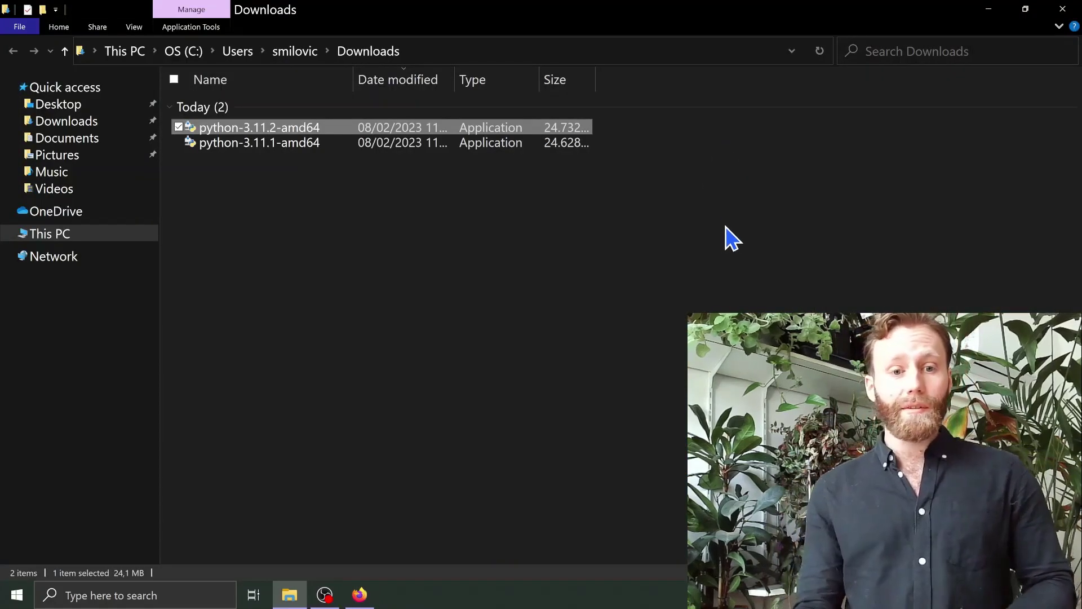
Install python-3.11.2-amd64 with default settings and python.exe added to PATH, and close the setup, the Downloads folder and the browser.
double_click(326, 128)
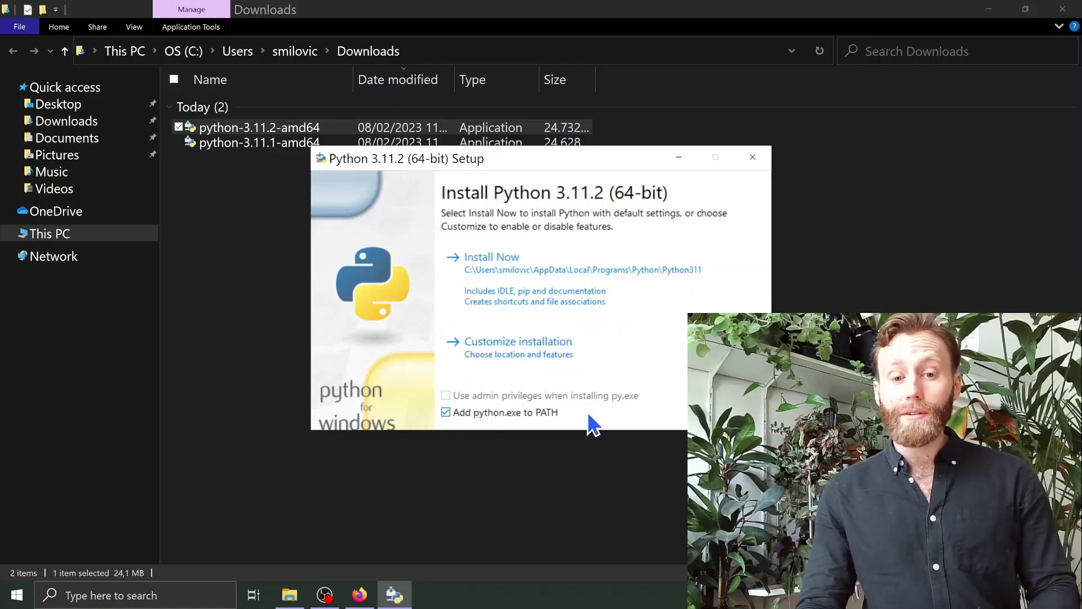
left_click(556, 266)
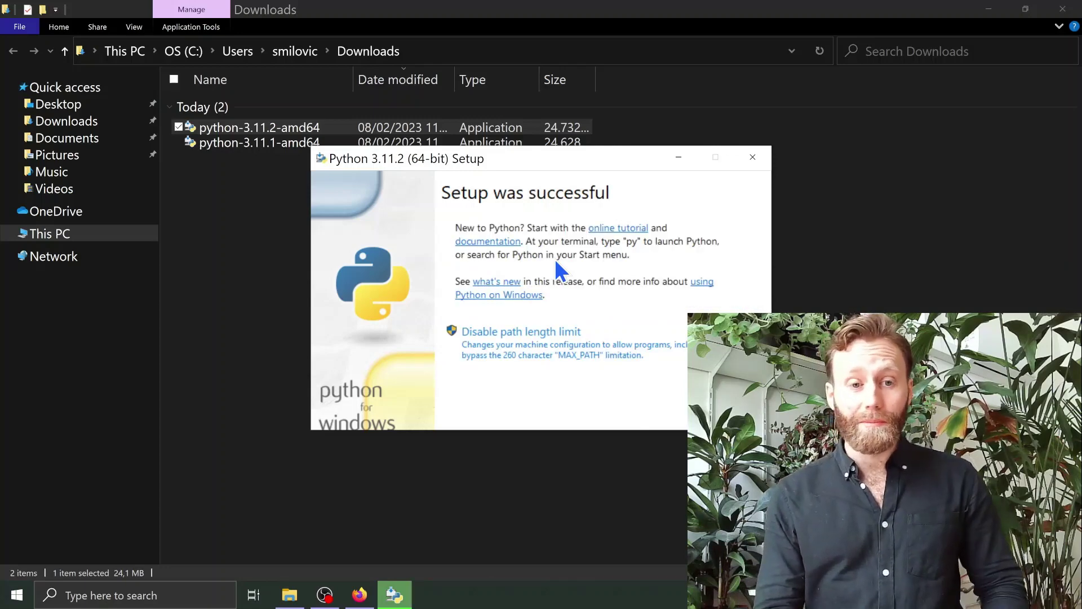
left_click(727, 415)
left_click(1063, 9)
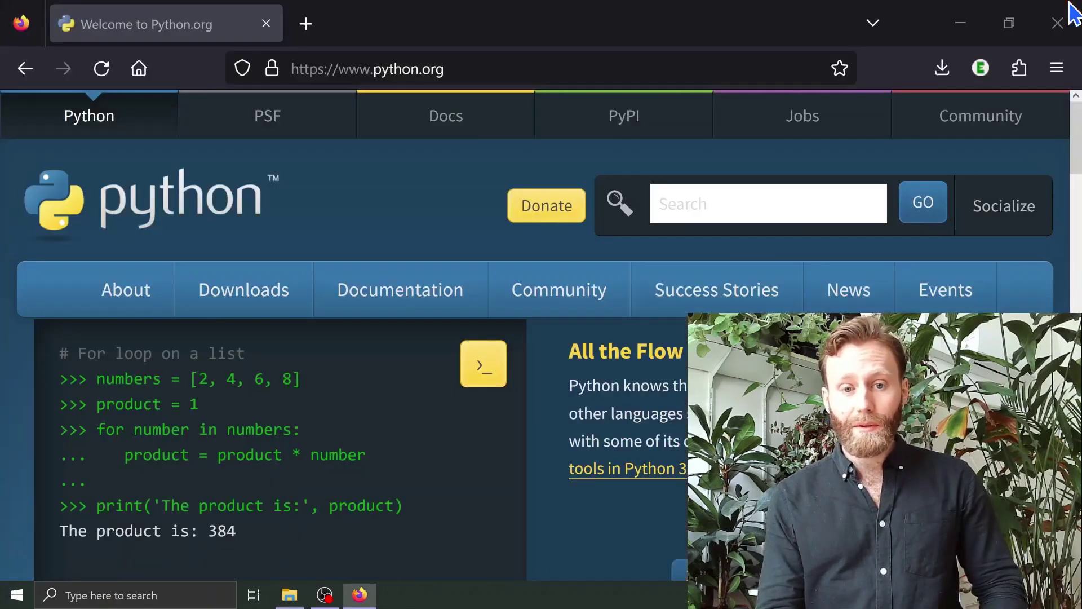
left_click(1065, 25)
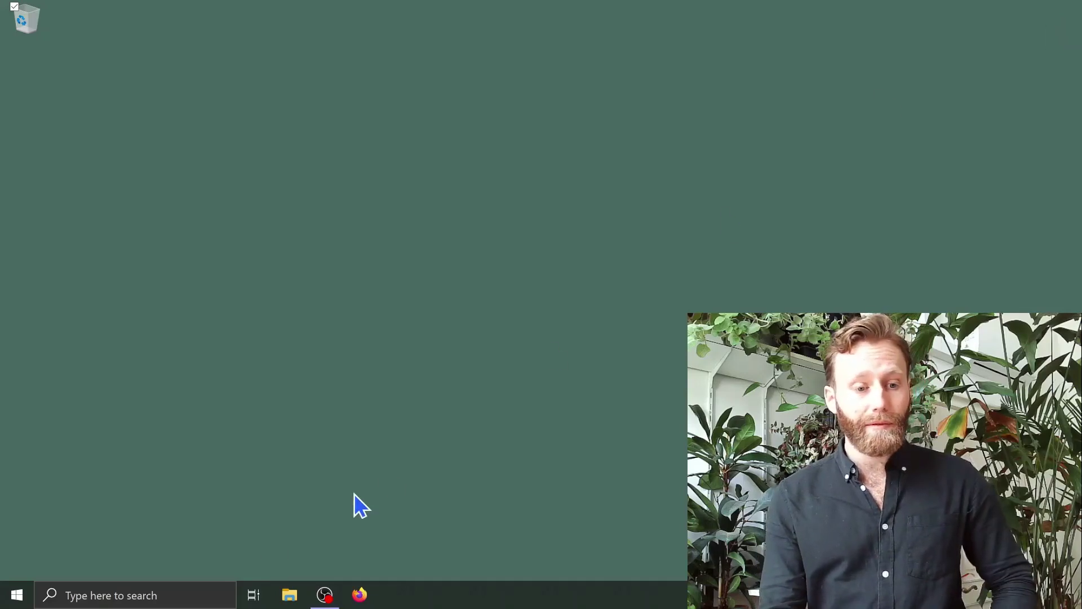
Find and open Command Prompt through the Windows search and start the Python interpreter with "python".
left_click(184, 597)
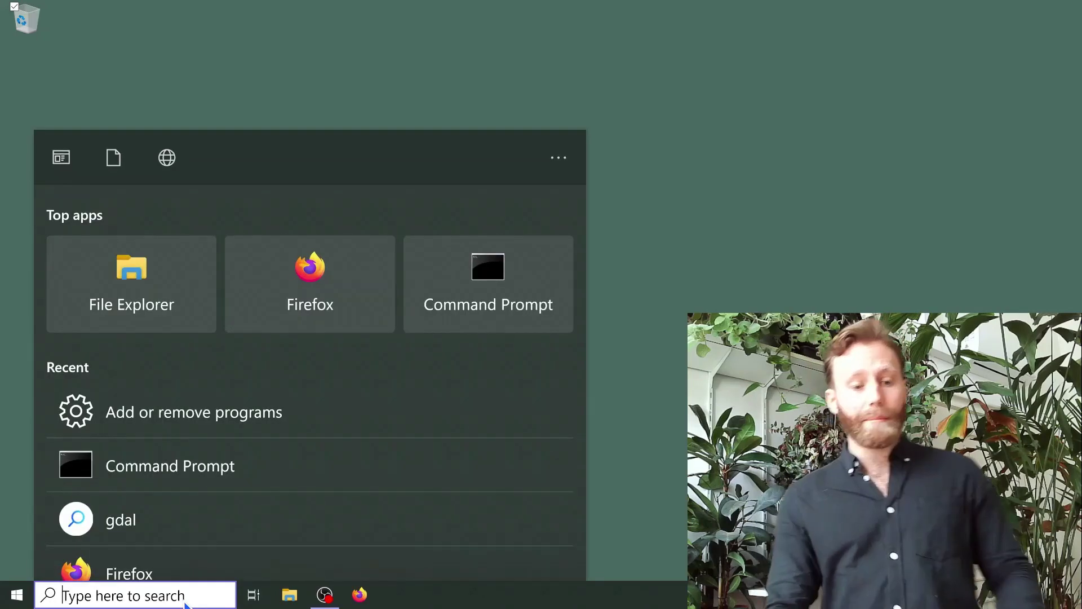
type("co")
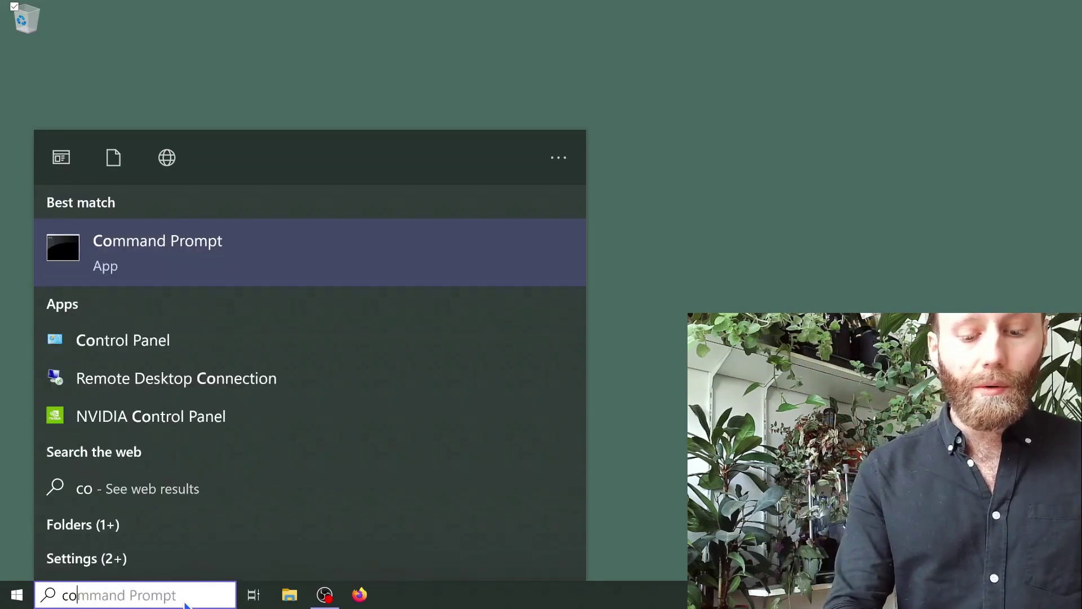
type("mmand")
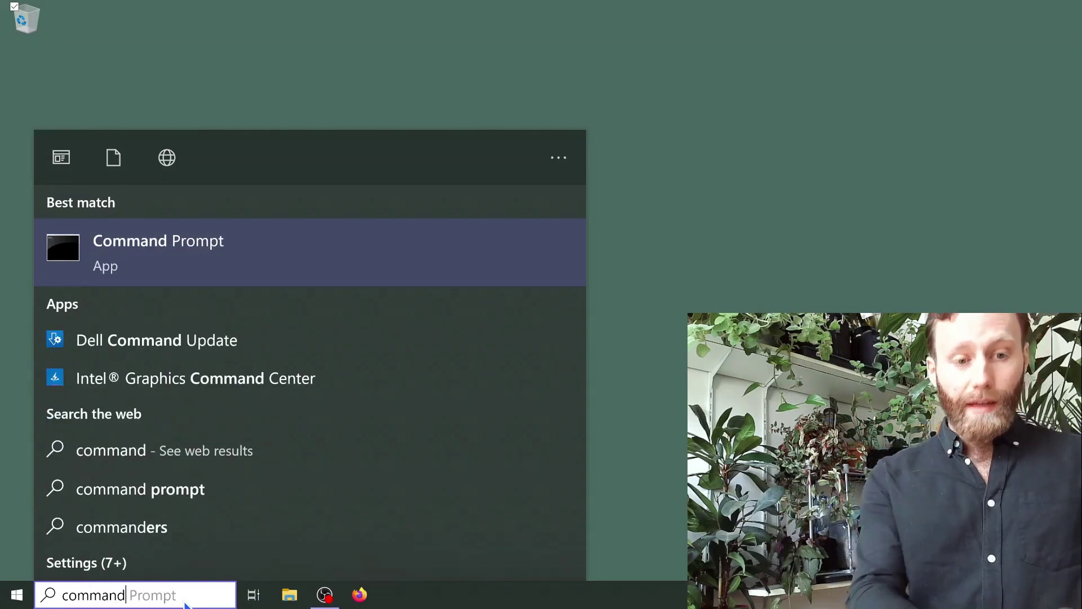
key("Return")
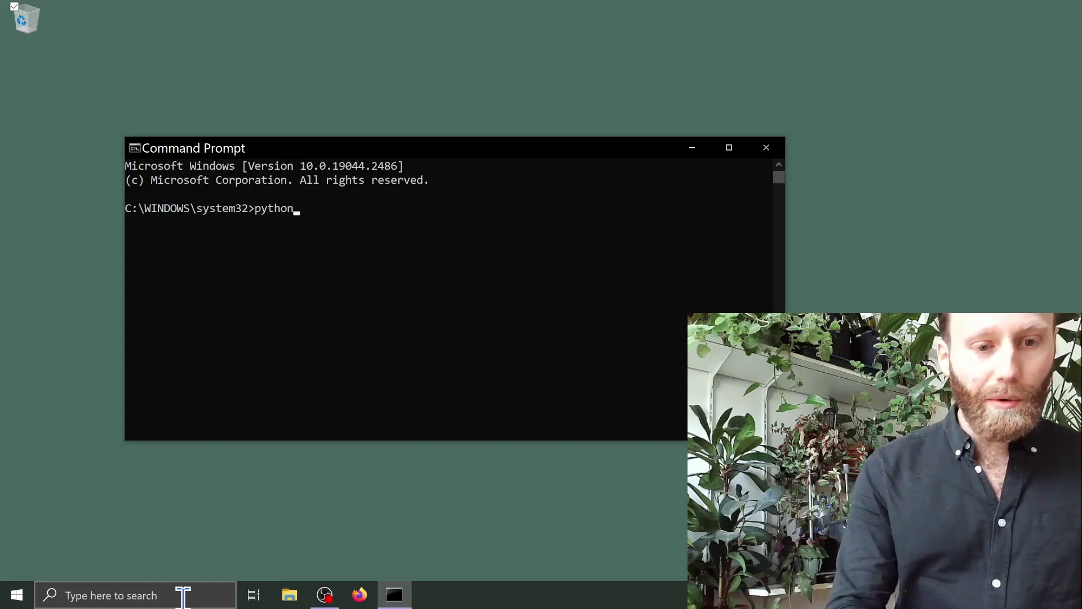
key("Return")
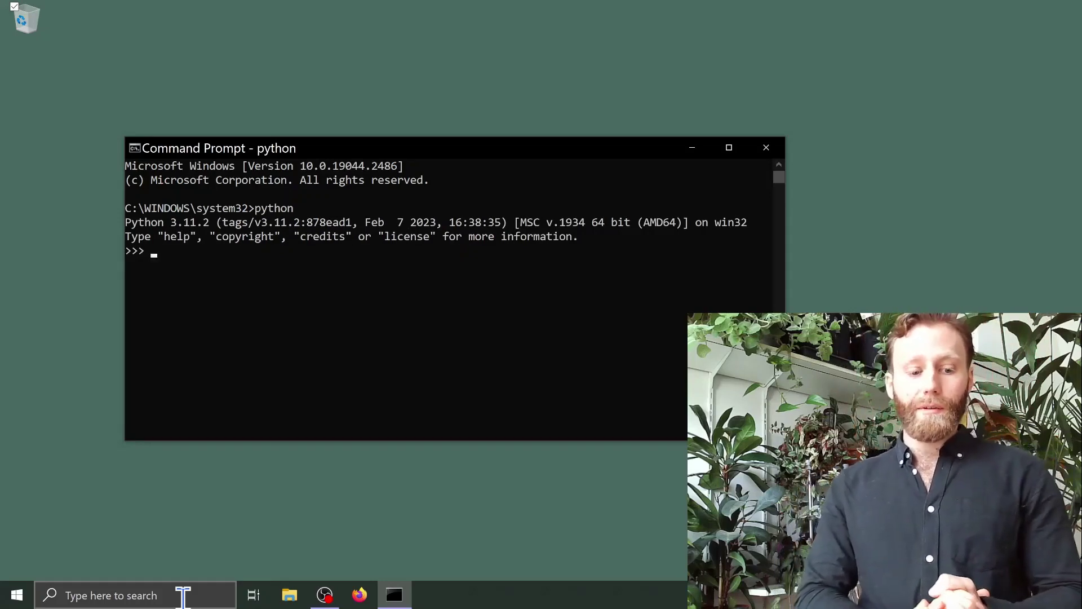
Test the Python interpreter by evaluating 2+2 and close the Command Prompt window.
type("2+2")
key("Return")
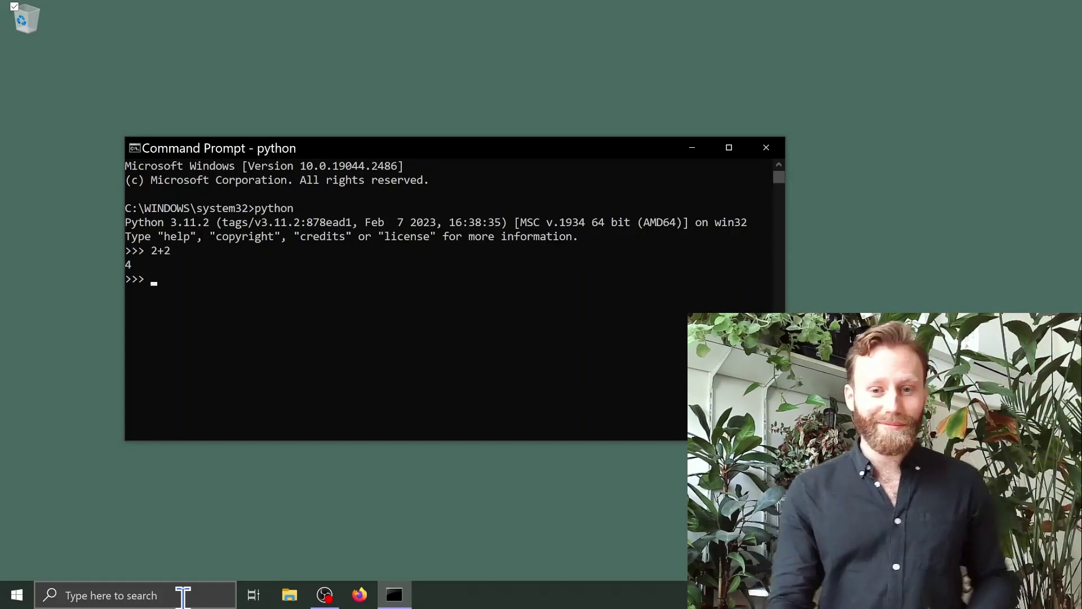
left_click(767, 148)
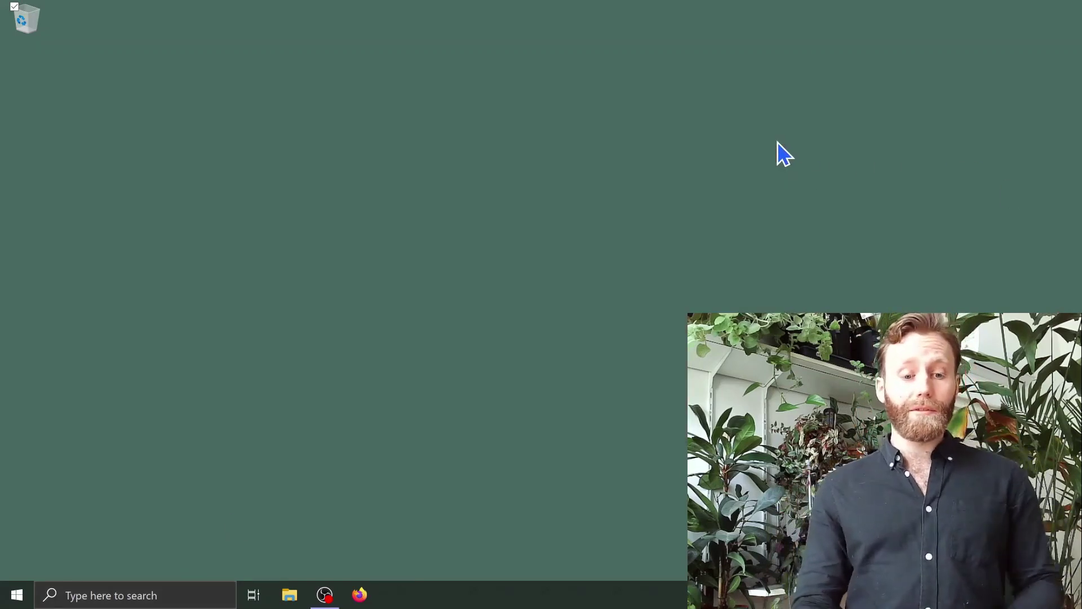
Switch to Firefox, search the web for "virtual environment wrapper windows" and open the virtualenvwrapper-win page on PyPI.
left_click(369, 593)
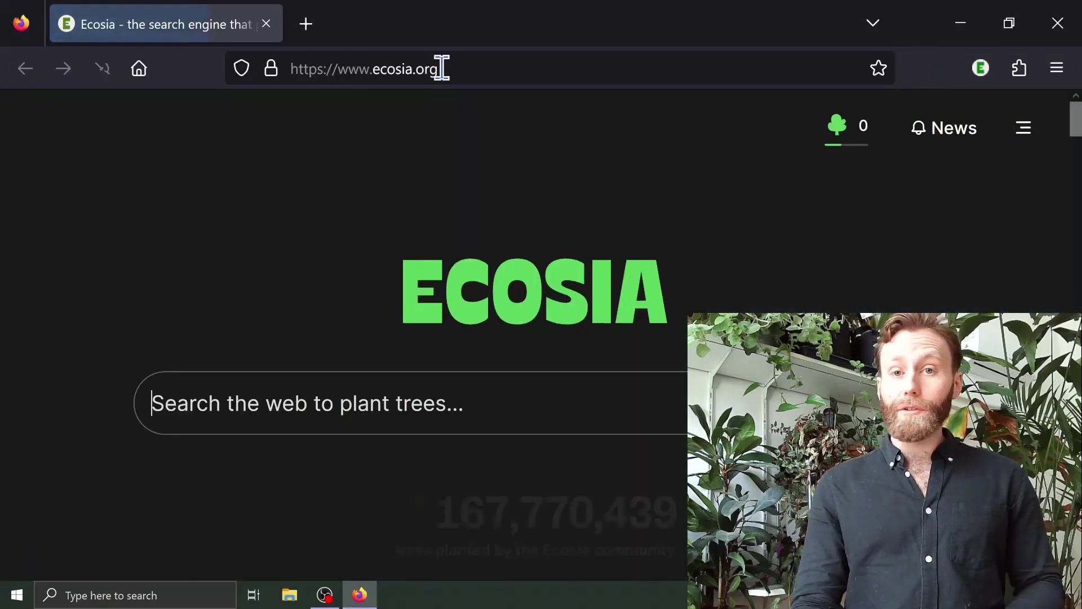
left_click(442, 68)
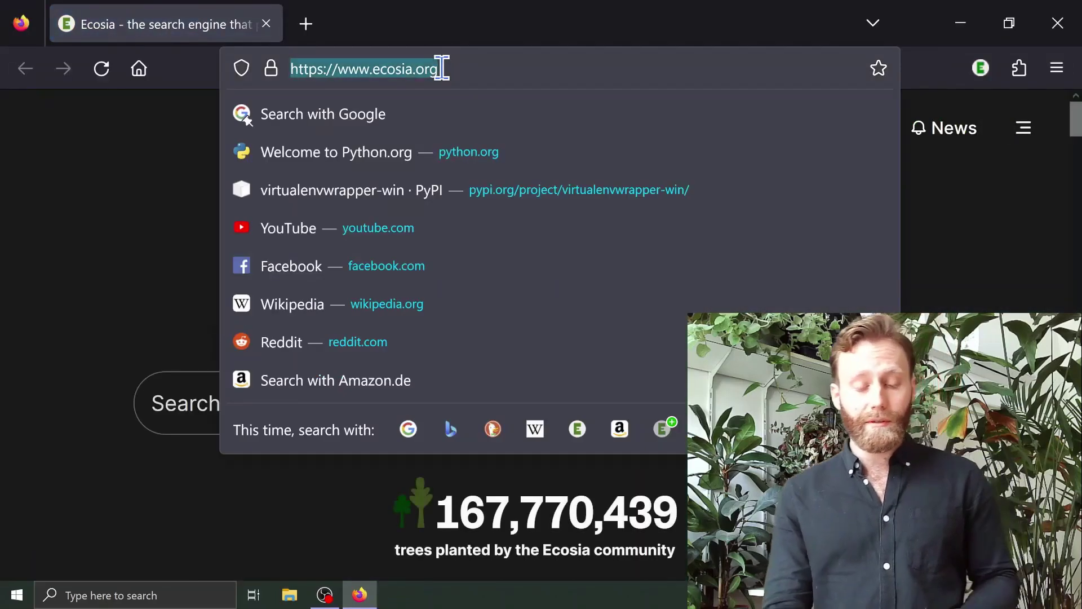
type("virtual")
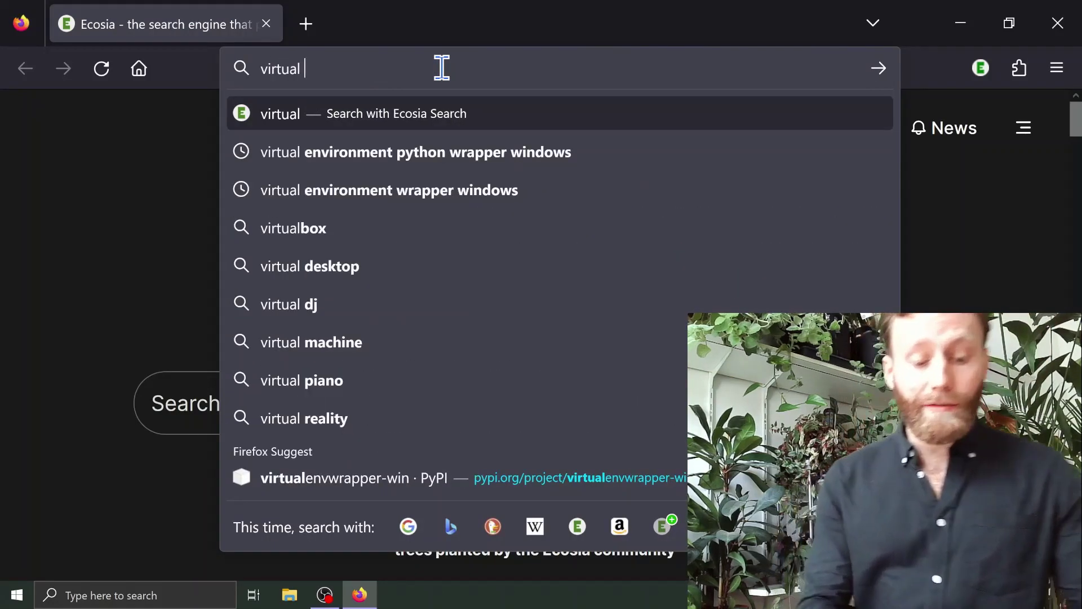
type(" envi")
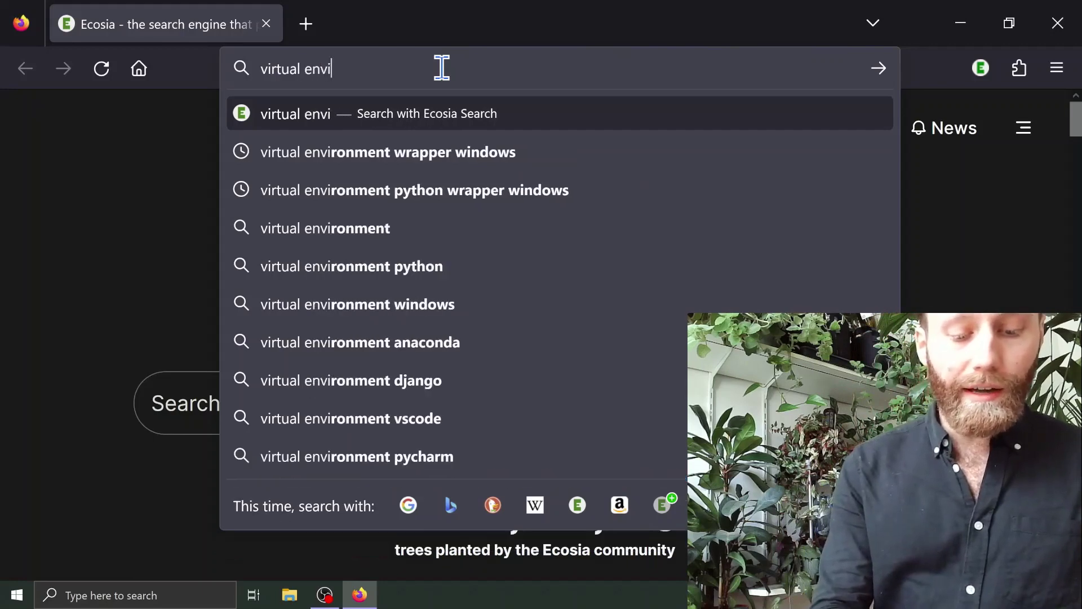
type("ronment ")
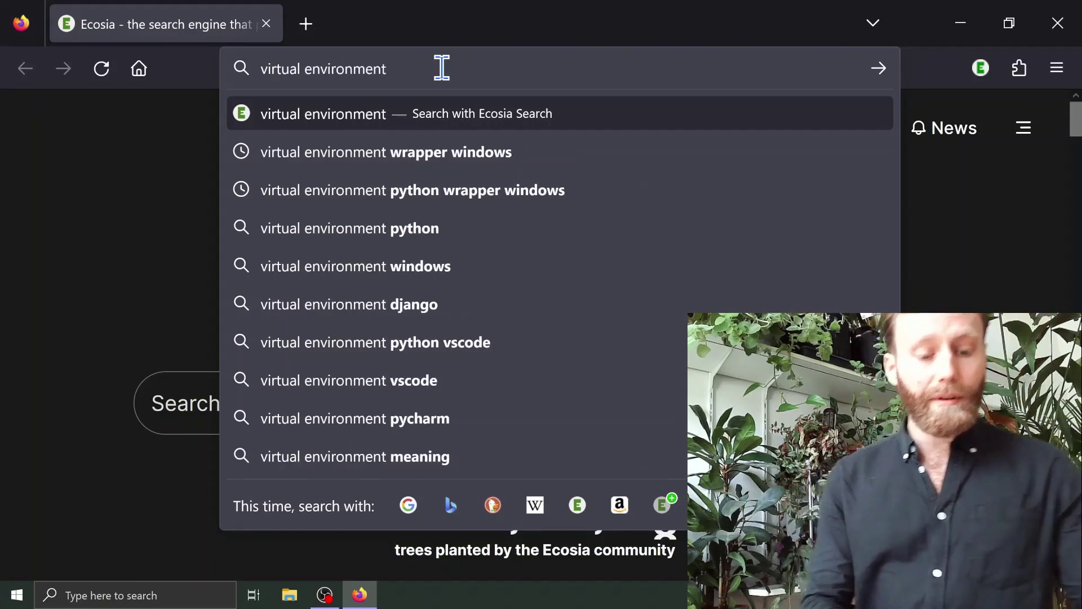
type("wrapper")
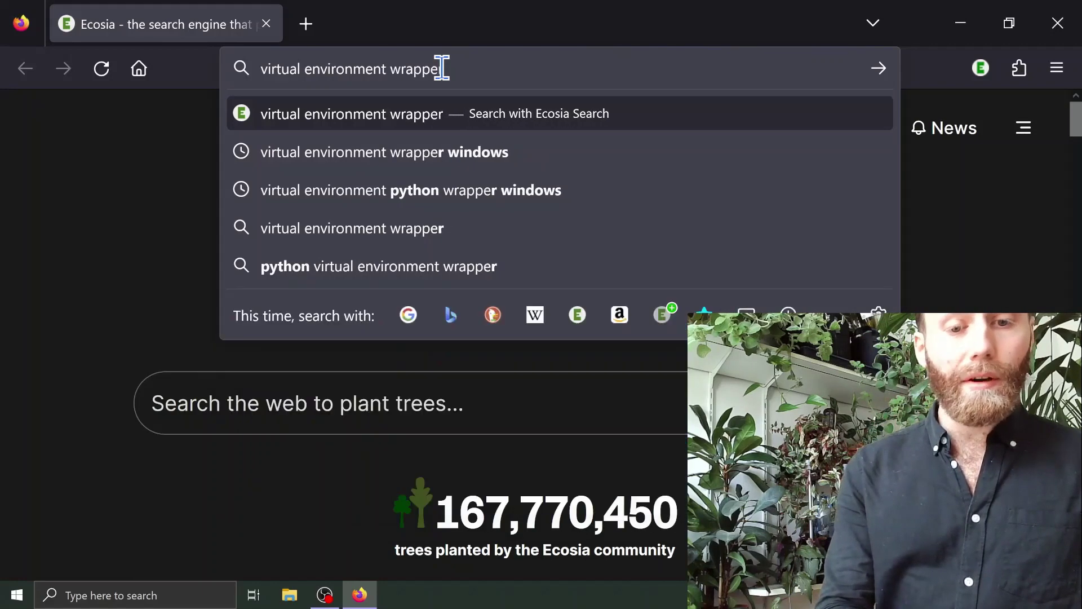
type(" w")
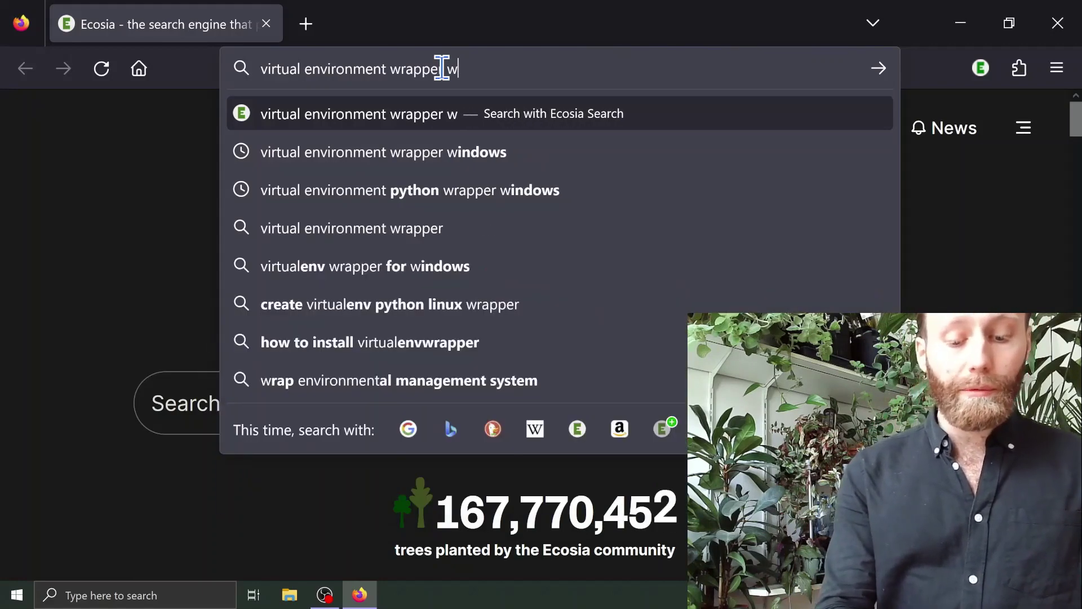
type("indows")
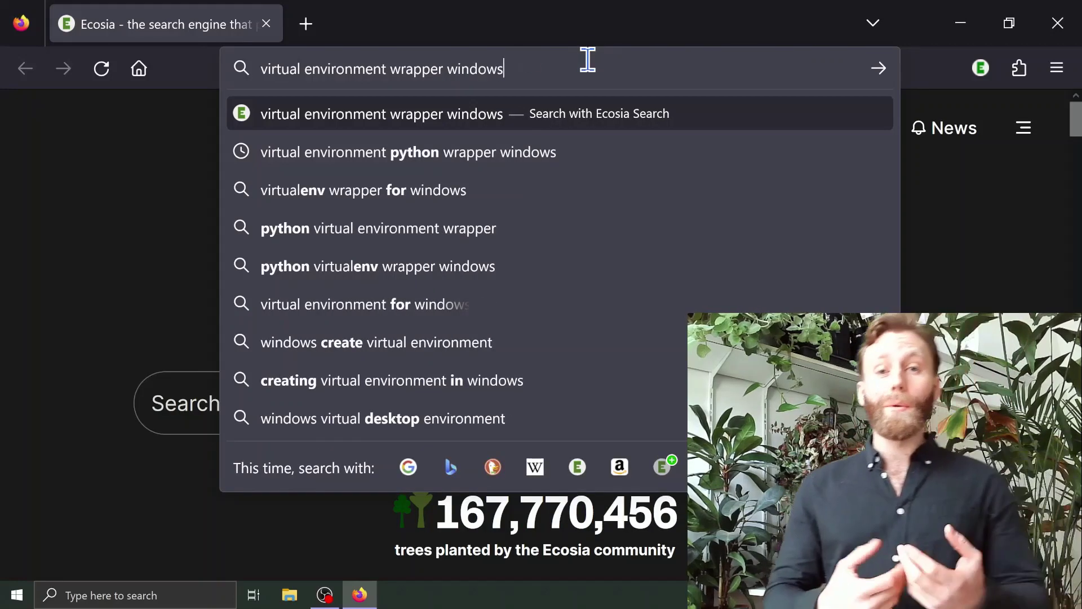
key("Return")
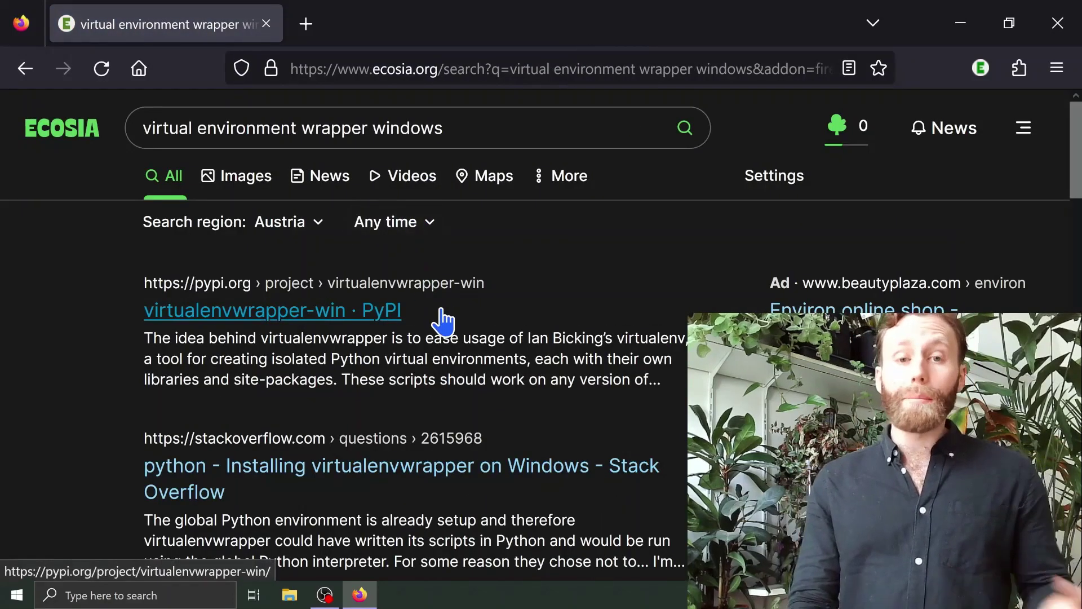
left_click(252, 322)
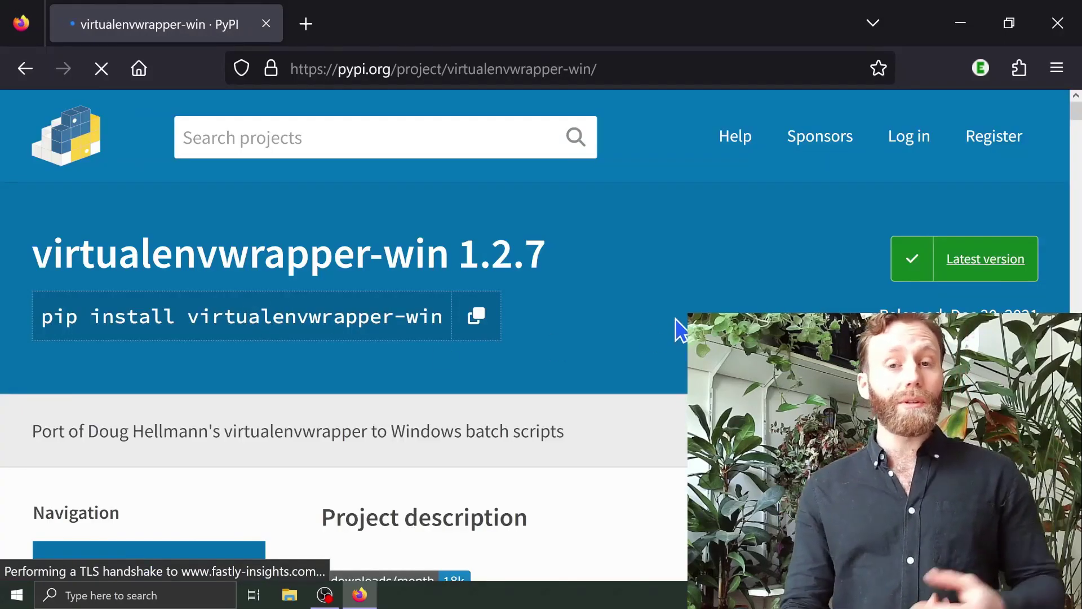
Copy the "pip install virtualenvwrapper-win" command and open a Command Prompt window, placing it lower over the browser.
left_click(476, 320)
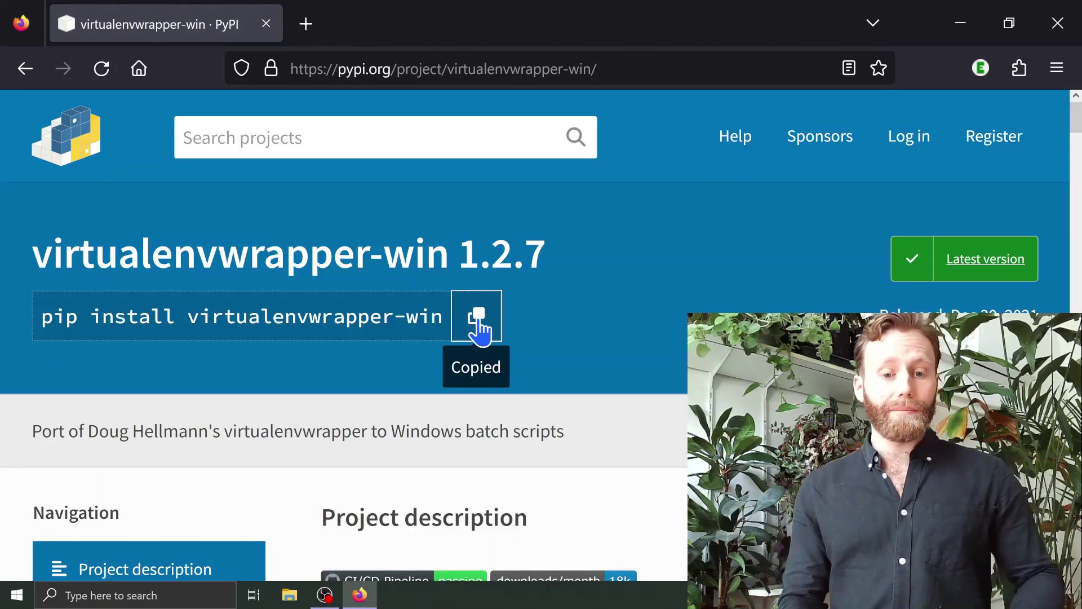
left_click(181, 592)
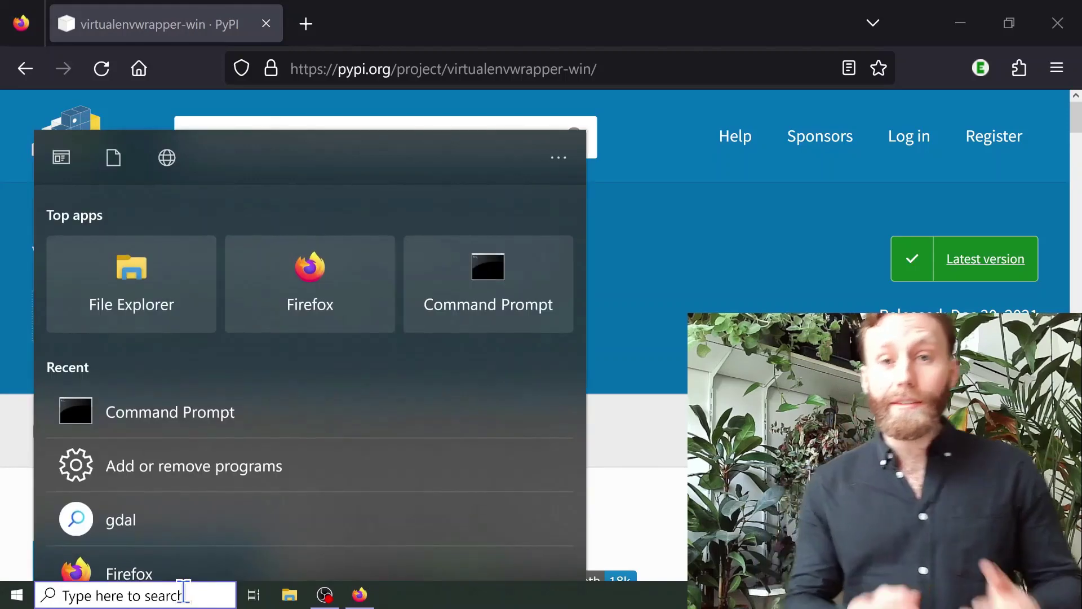
type("md")
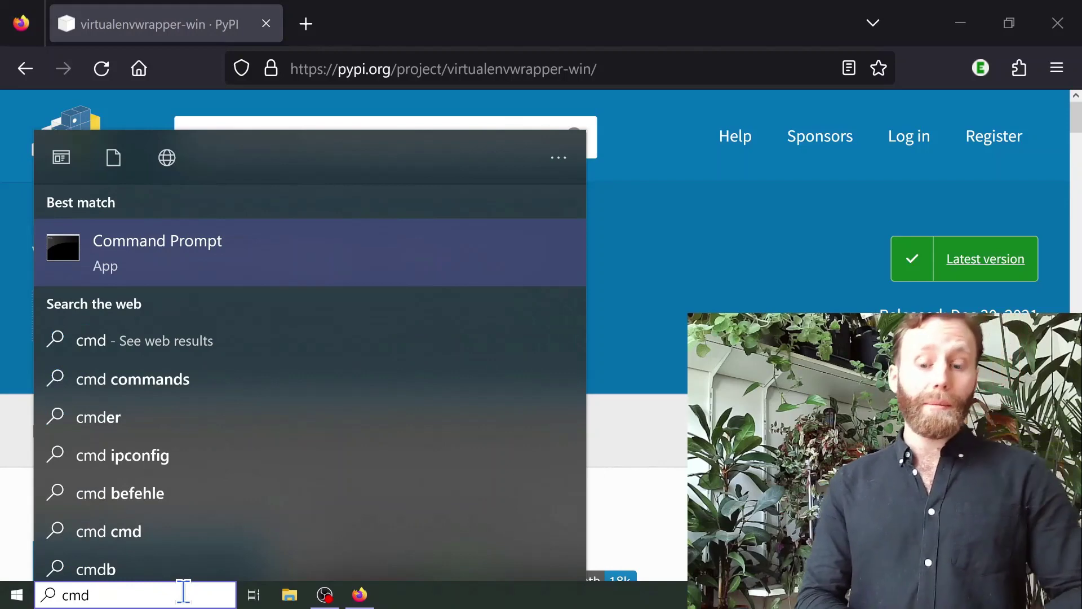
key("Return")
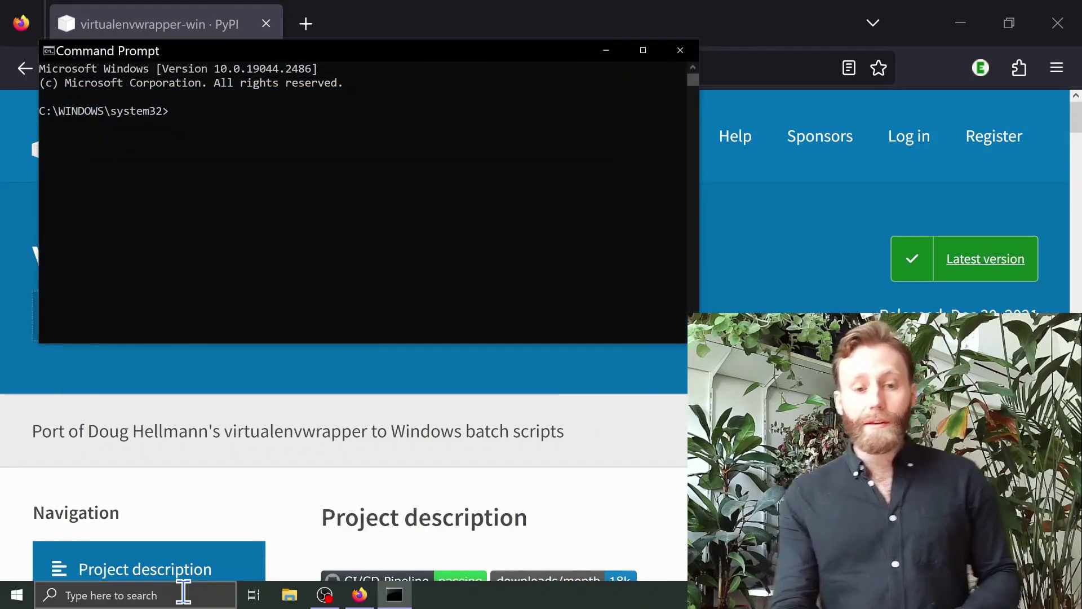
left_click_drag(270, 58, 304, 135)
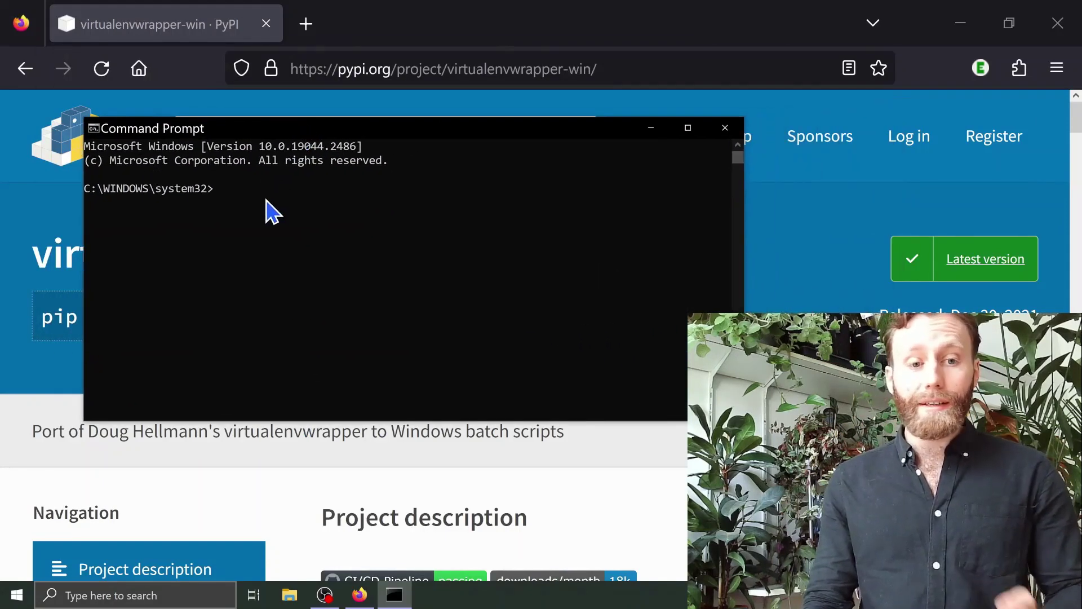
key("ctrl+v")
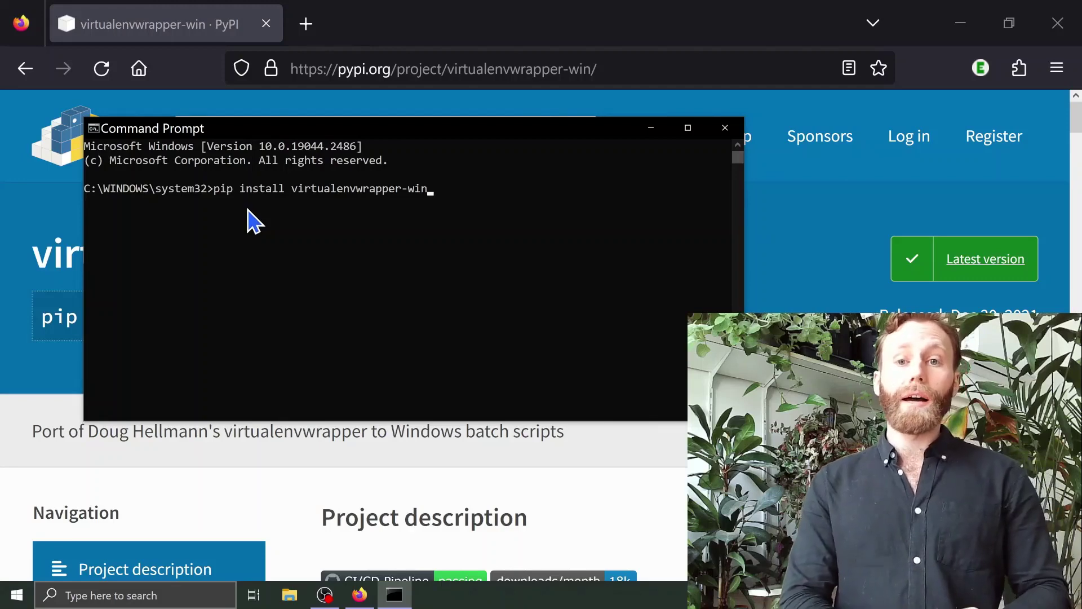
left_click_drag(416, 134, 364, 379)
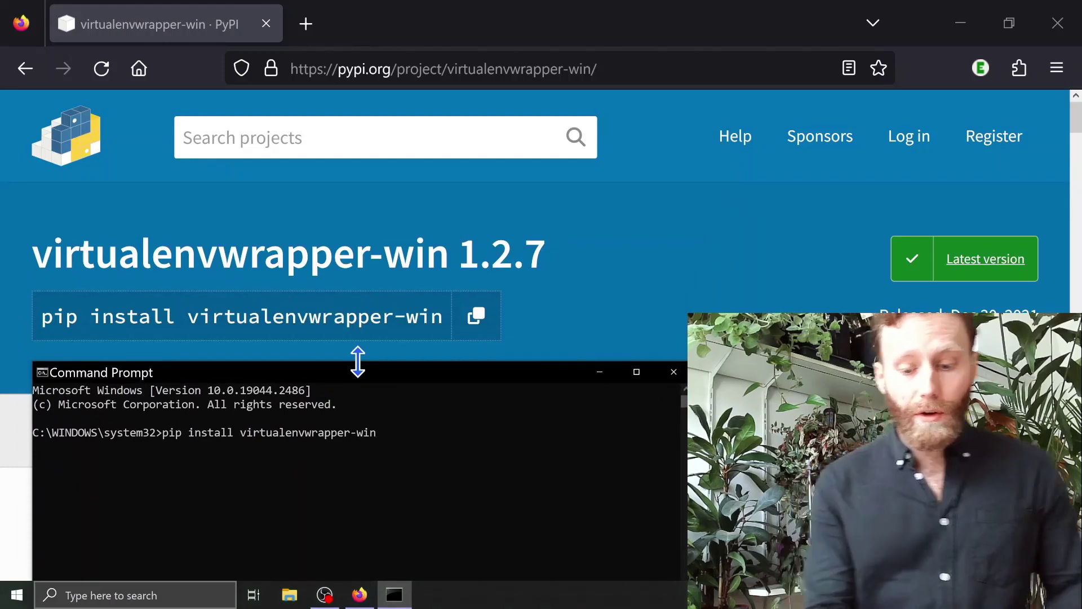
key("BackSpace")
key("BackSpace")
key("BackSpace")
key("BackSpace")
key("BackSpace")
key("BackSpace")
key("BackSpace")
key("BackSpace")
key("BackSpace")
key("BackSpace")
key("BackSpace")
key("BackSpace")
key("BackSpace")
key("BackSpace")
key("BackSpace")
key("BackSpace")
key("BackSpace")
key("BackSpace")
key("BackSpace")
key("BackSpace")
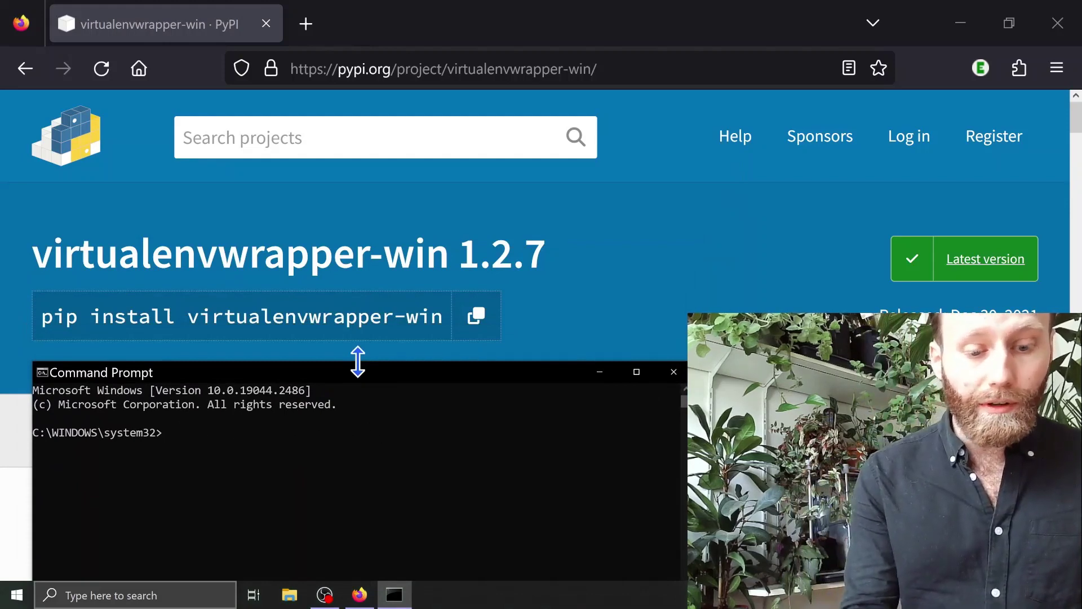
Install the virtual environment wrapper by running "pip install virtualenvwrapper-win" in Command Prompt.
type("pip")
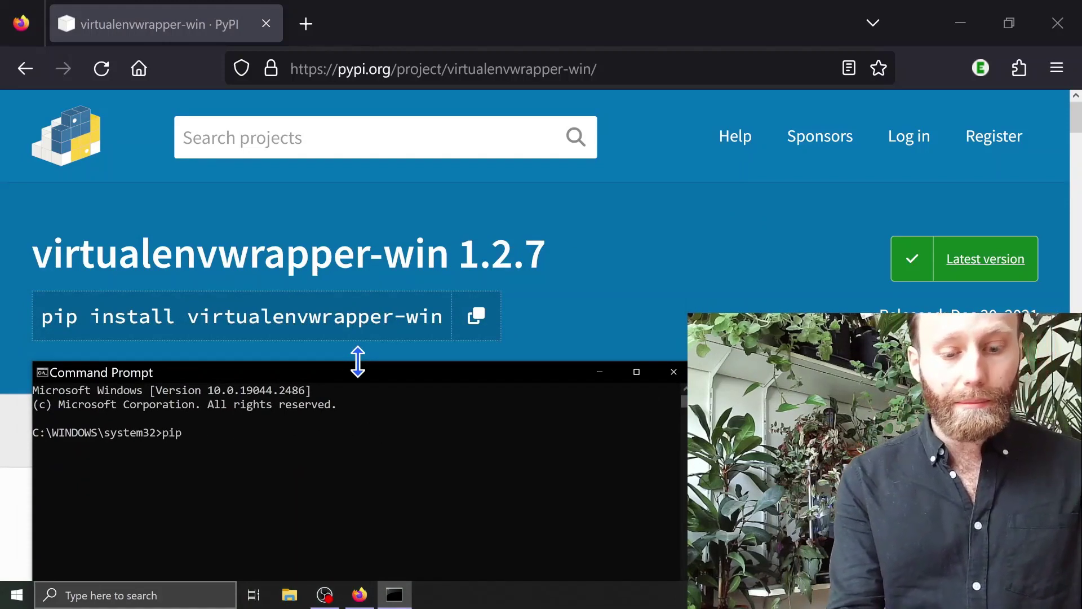
type(" install")
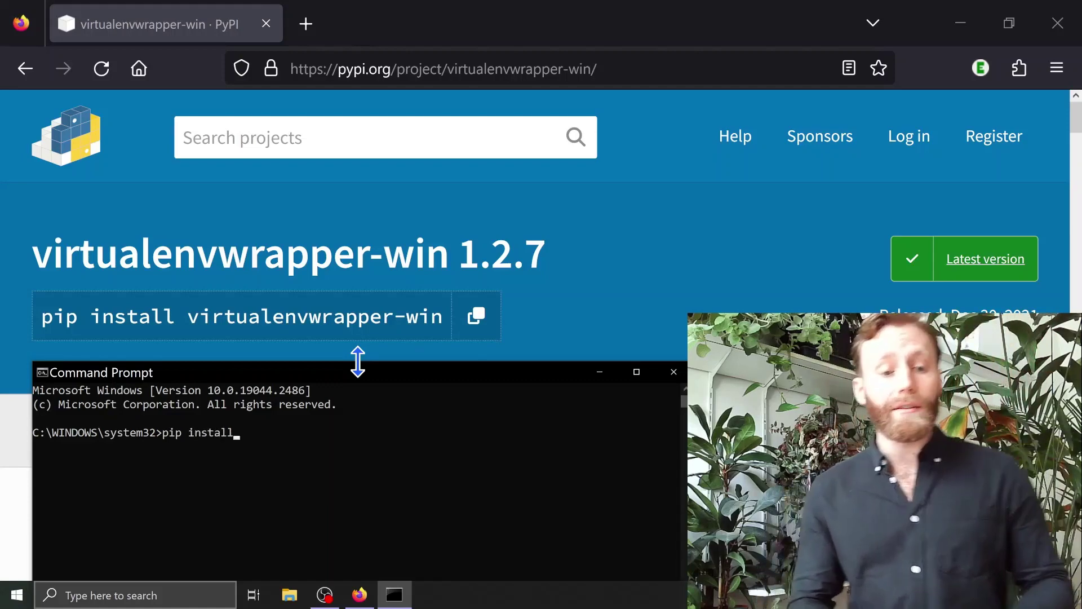
type("v")
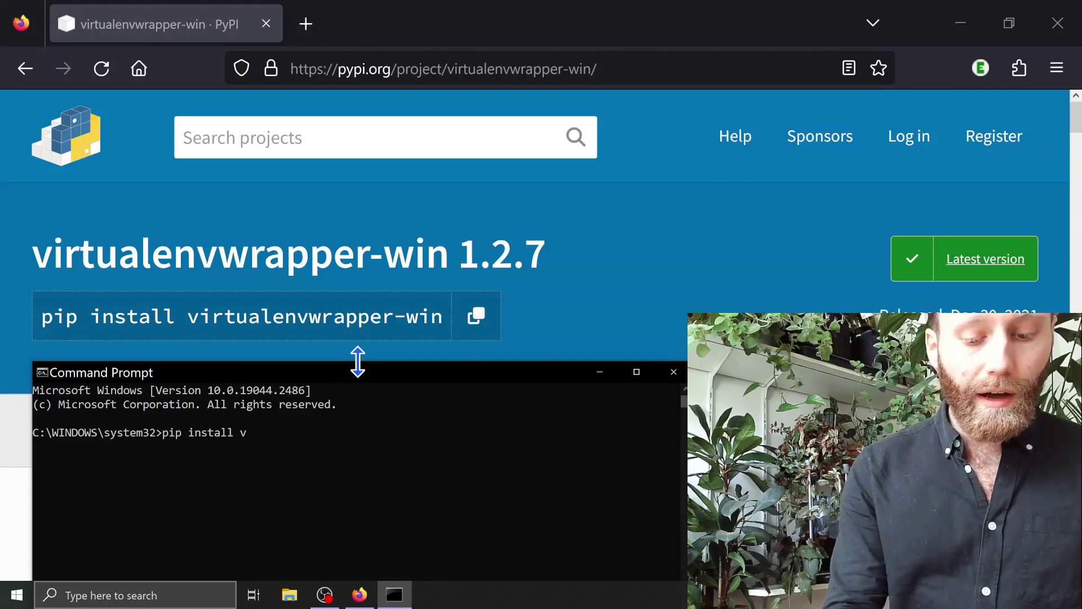
type("irtual")
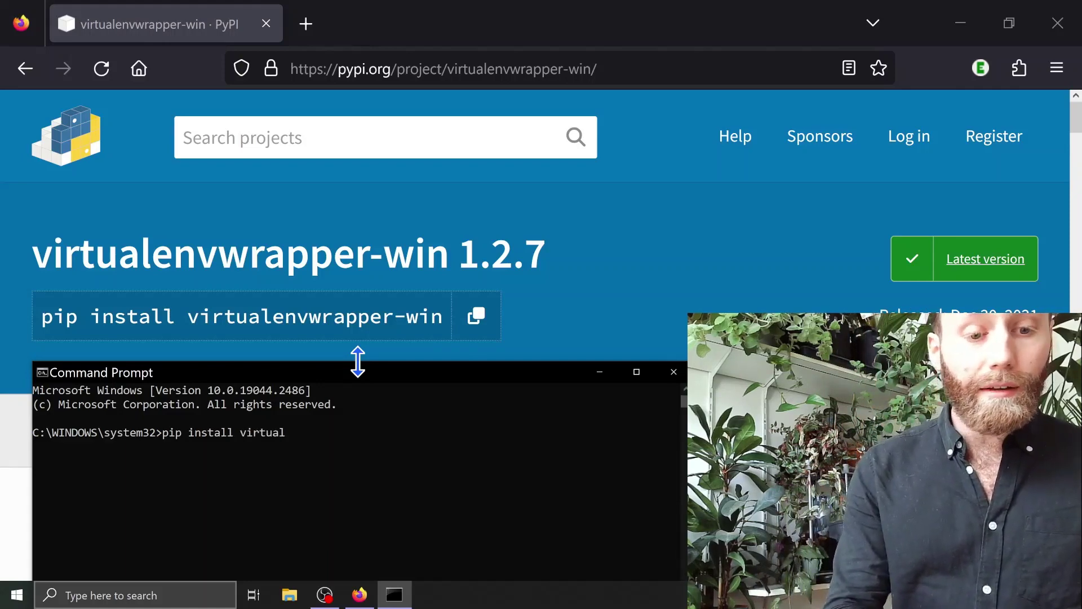
type("env")
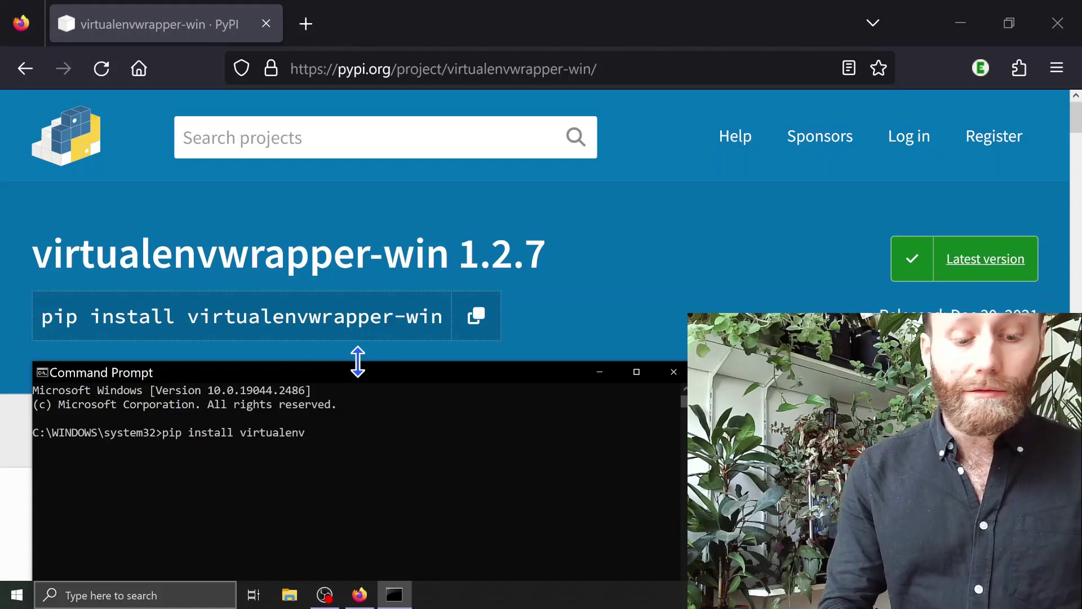
type("wrapper")
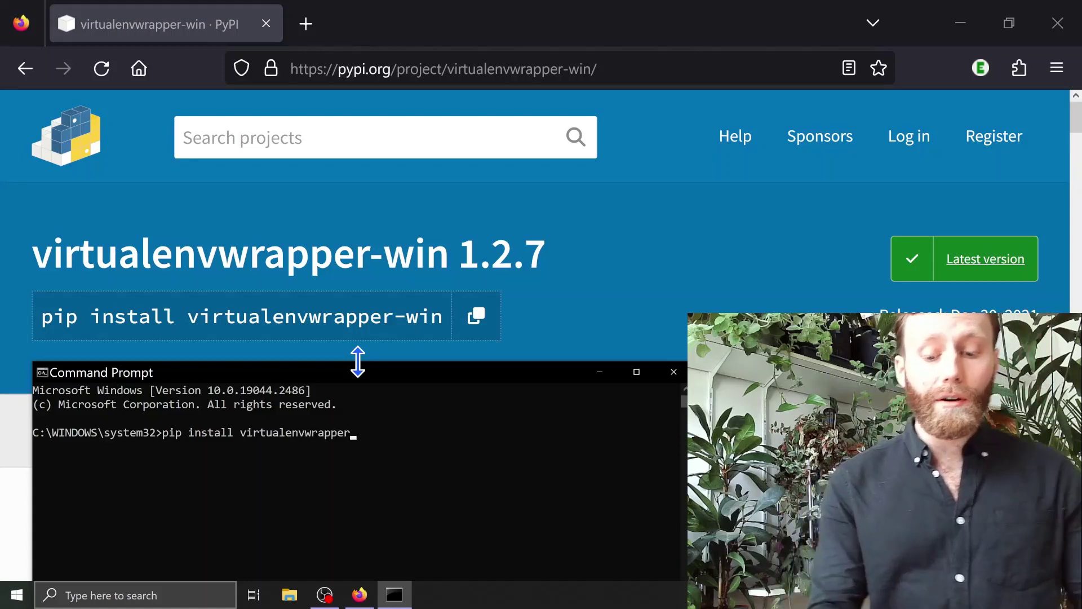
type("-win")
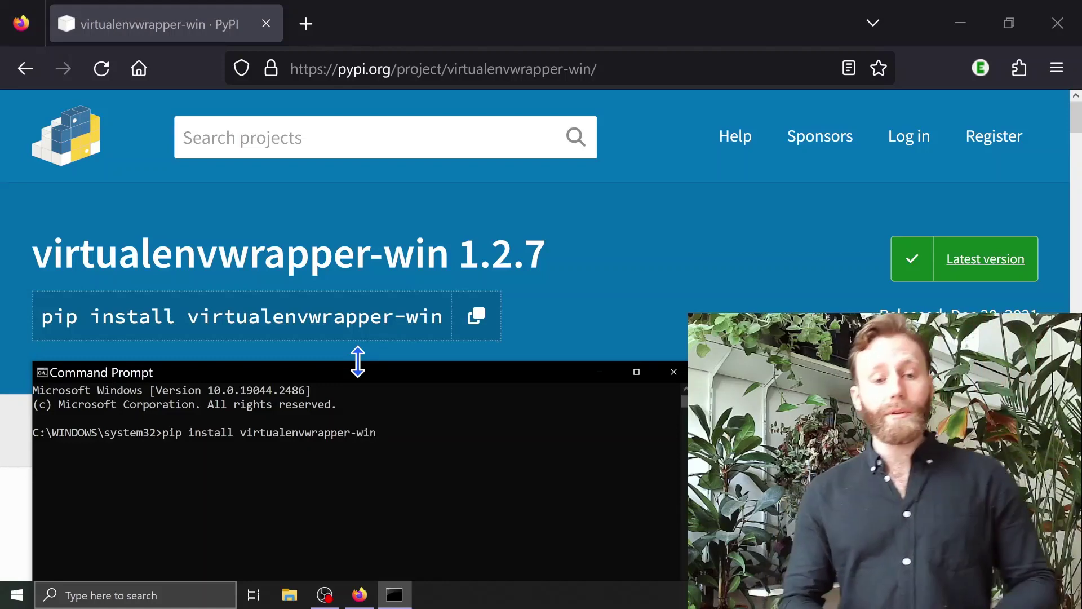
key("Return")
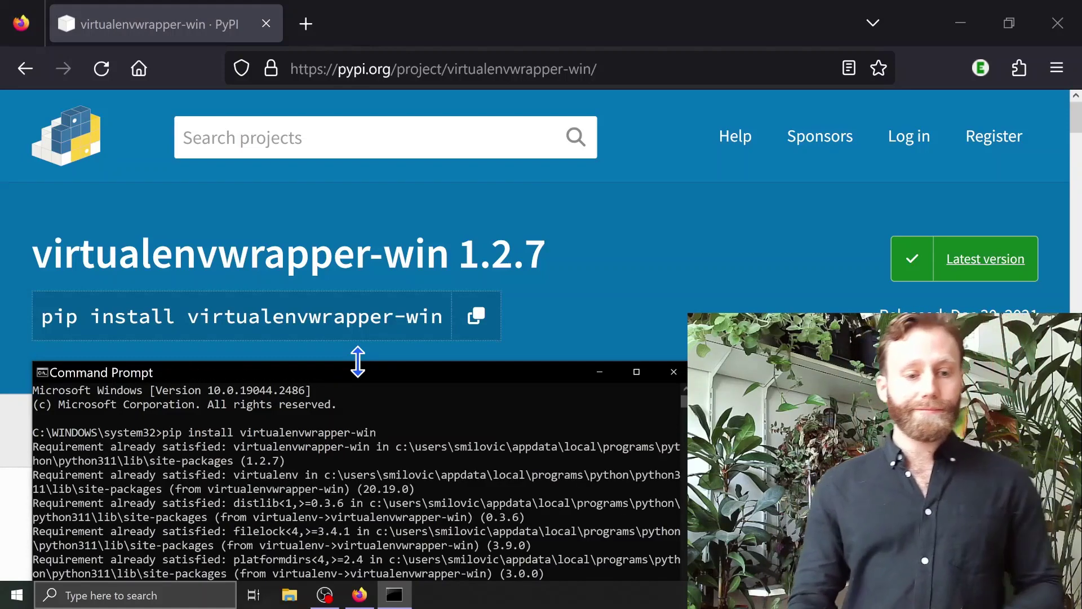
Move the Command Prompt window higher on the screen and create a virtual environment named CWatM with "mkvirtualenv CWatM".
left_click_drag(361, 372, 477, 176)
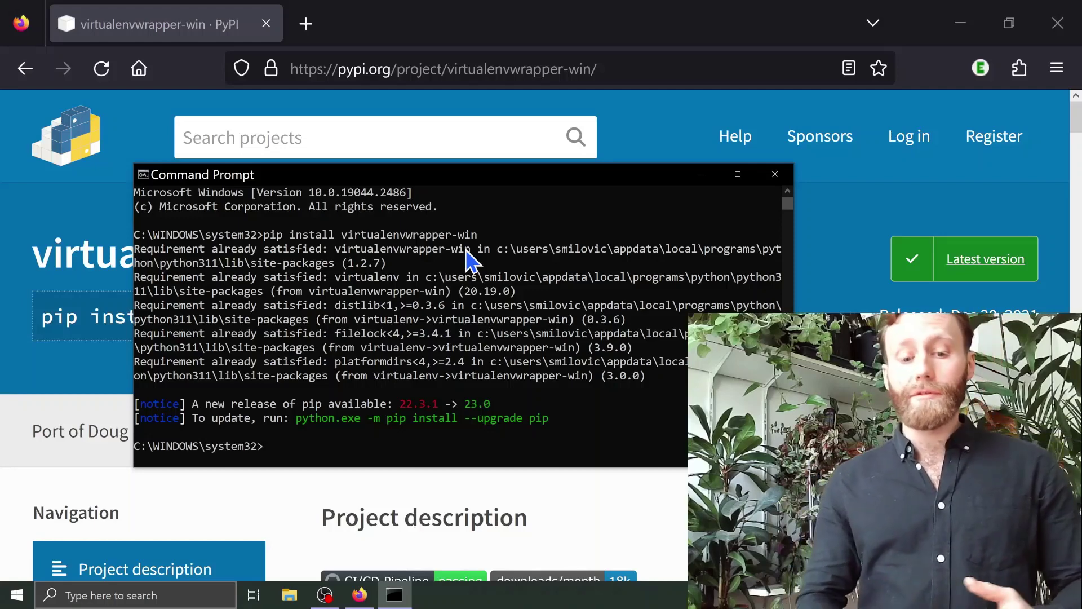
type("mk")
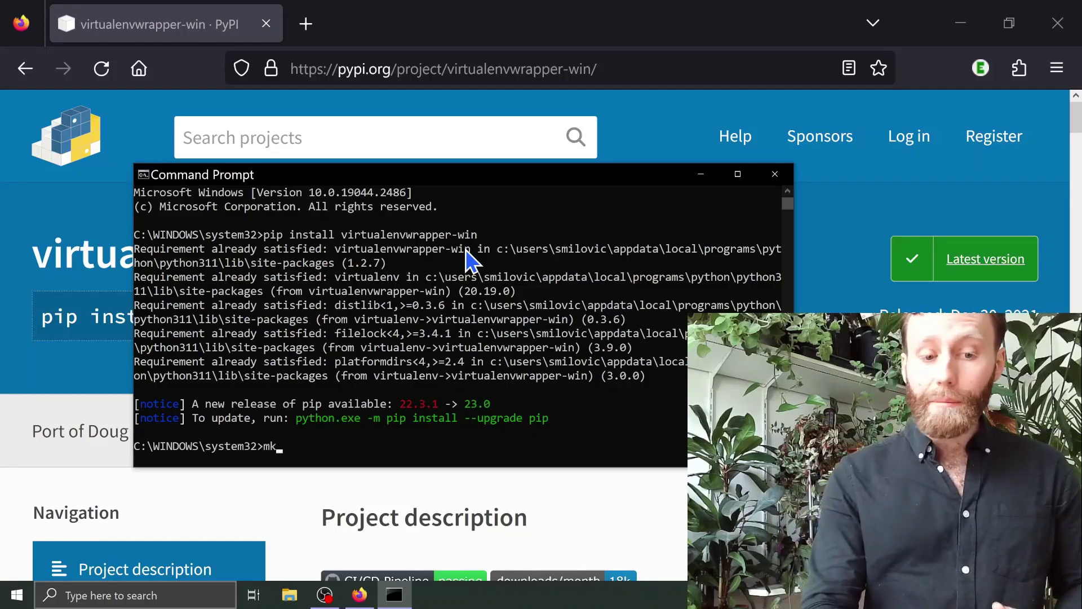
type("v")
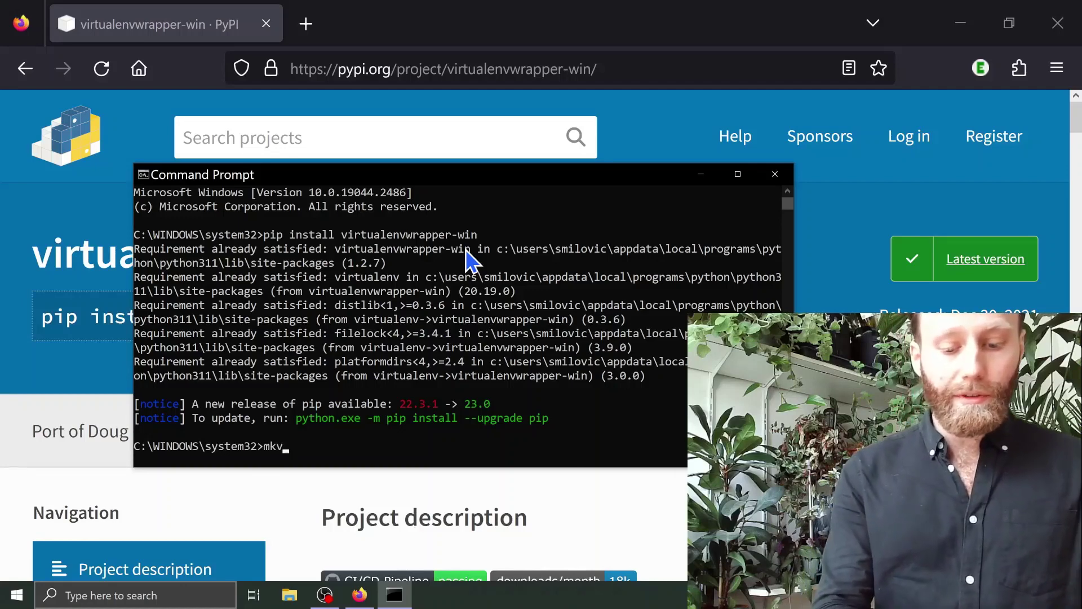
type("irtual")
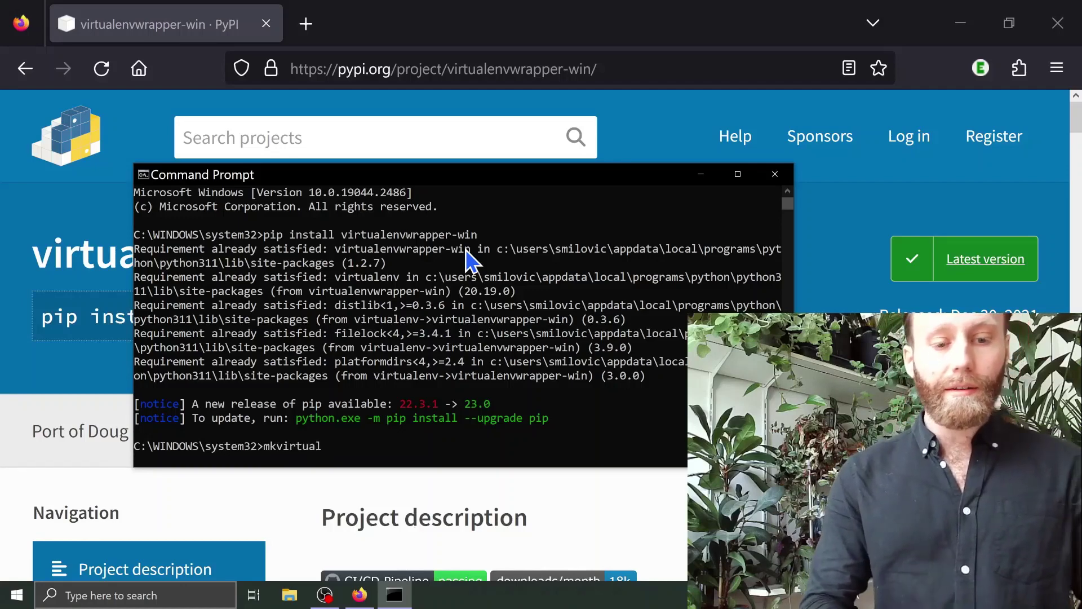
type("env")
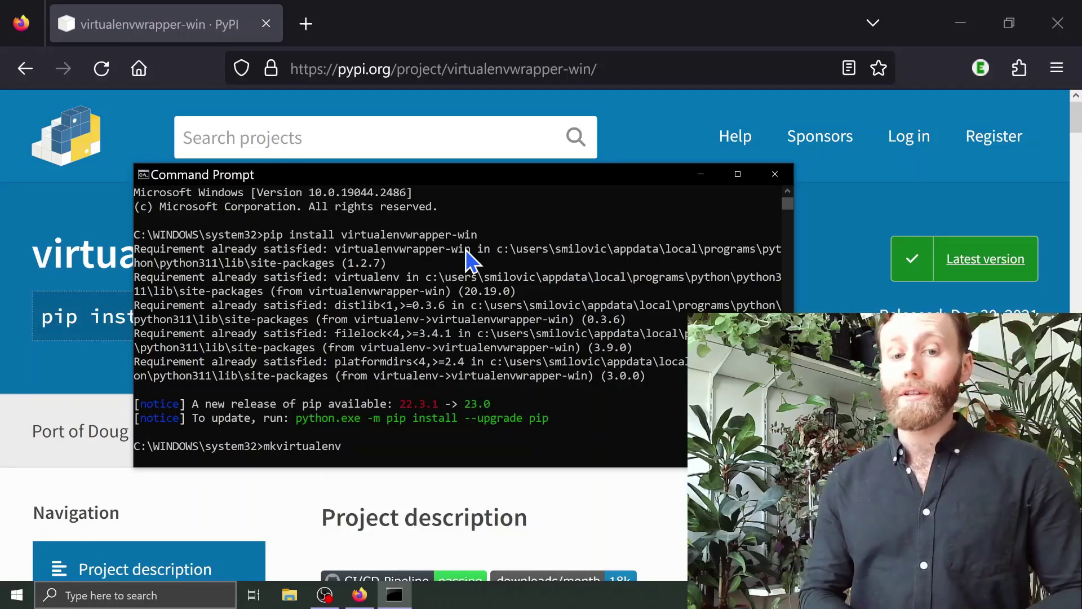
type(" CWatM")
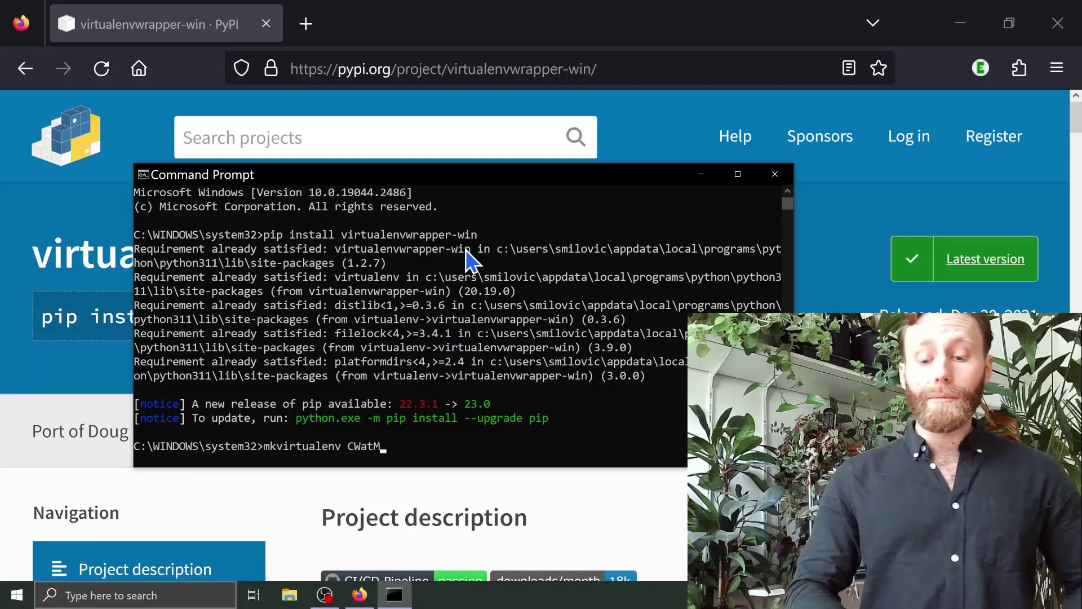
key("Return")
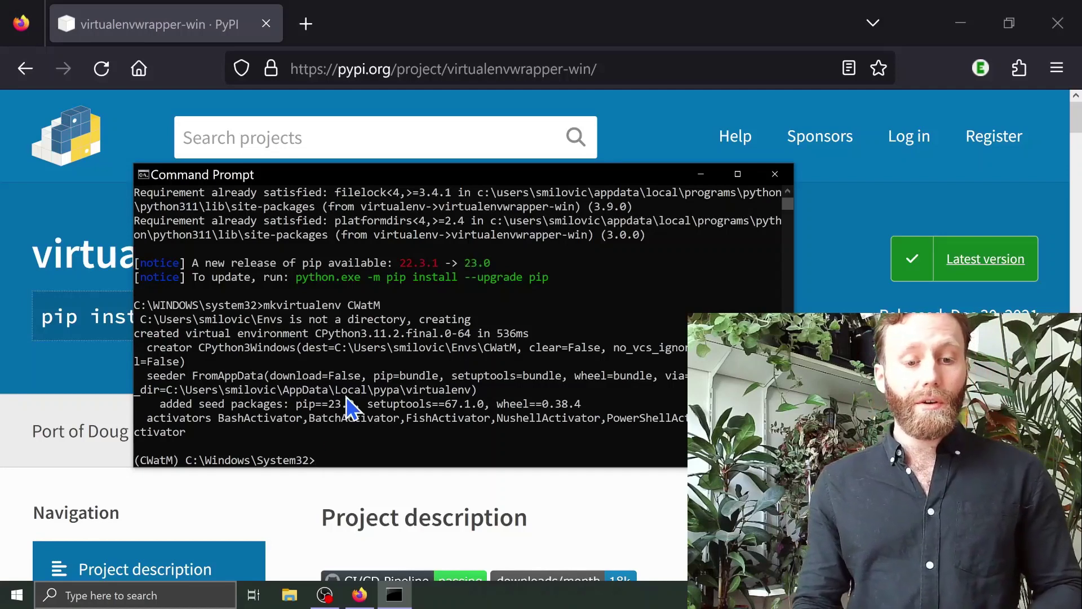
Install numpy in the CWatM environment with "pip install numpy" and close the Command Prompt window.
left_click_drag(181, 460, 137, 455)
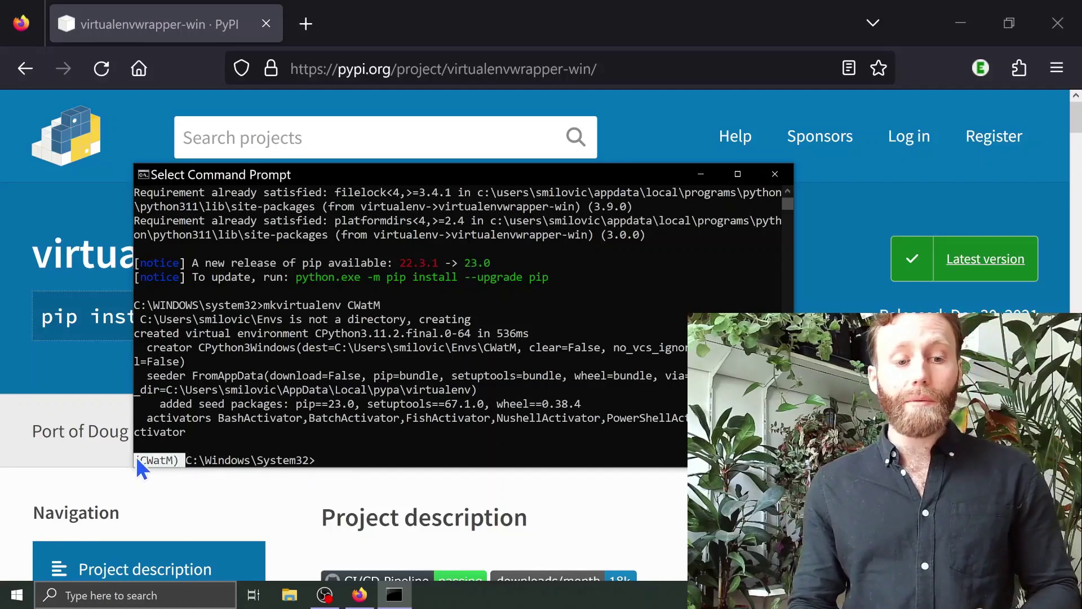
left_click(340, 451)
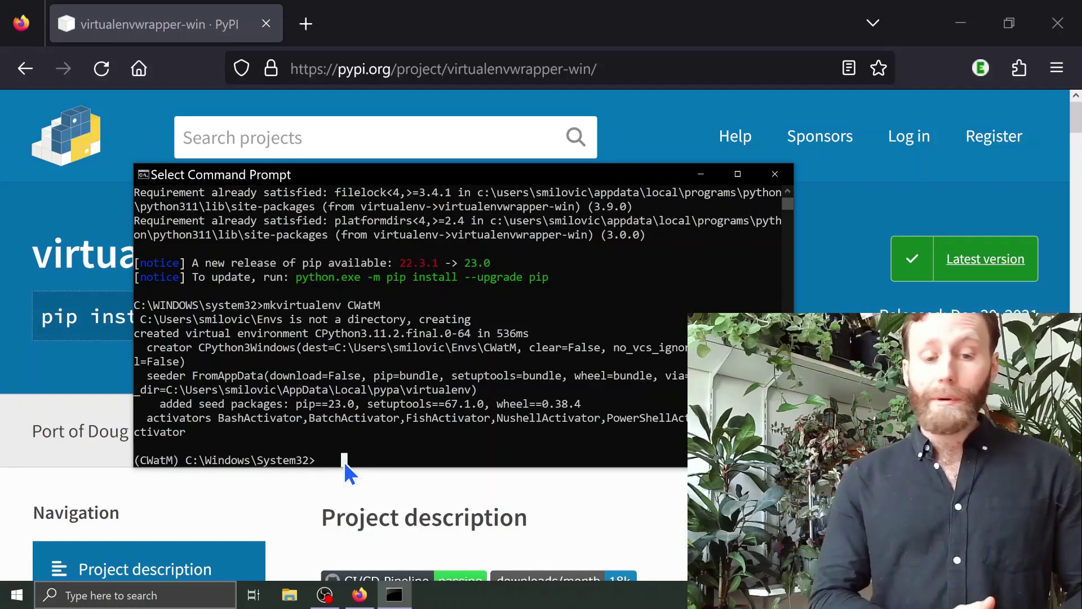
type("pip")
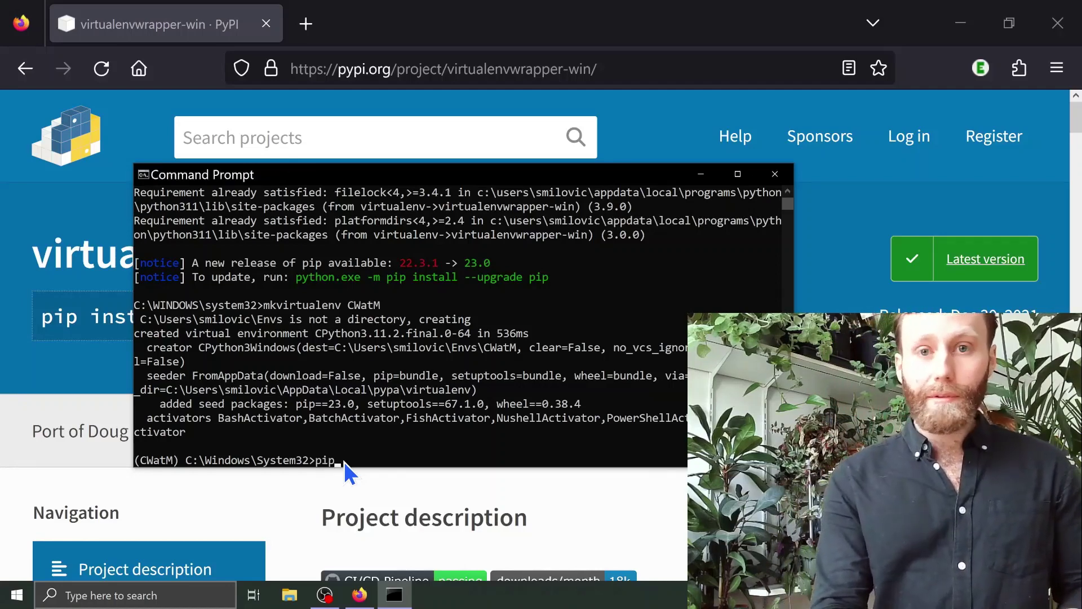
type(" install ")
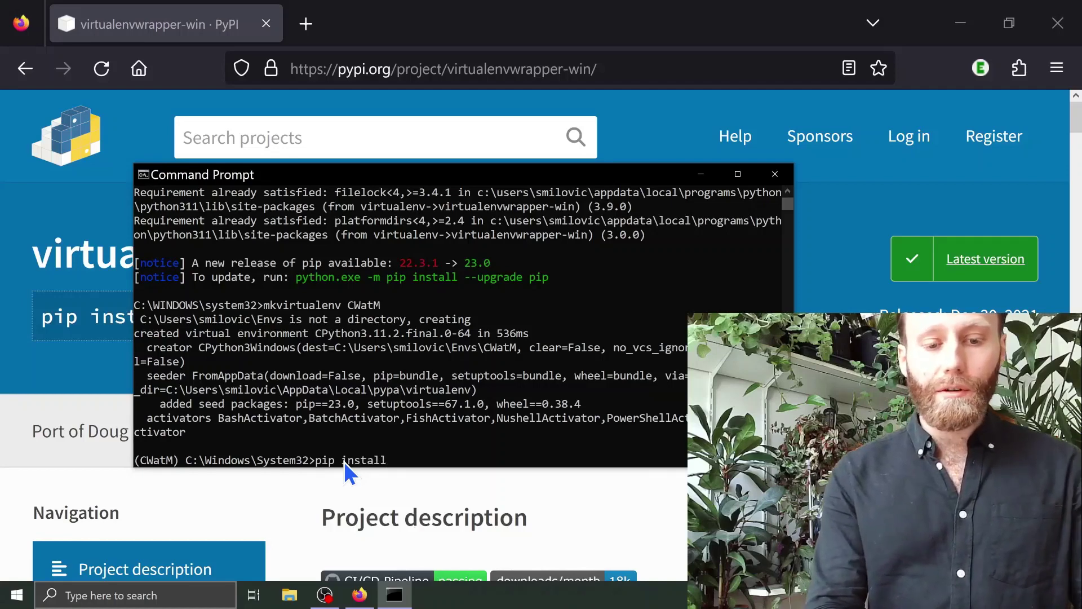
type("numpy")
key("Return")
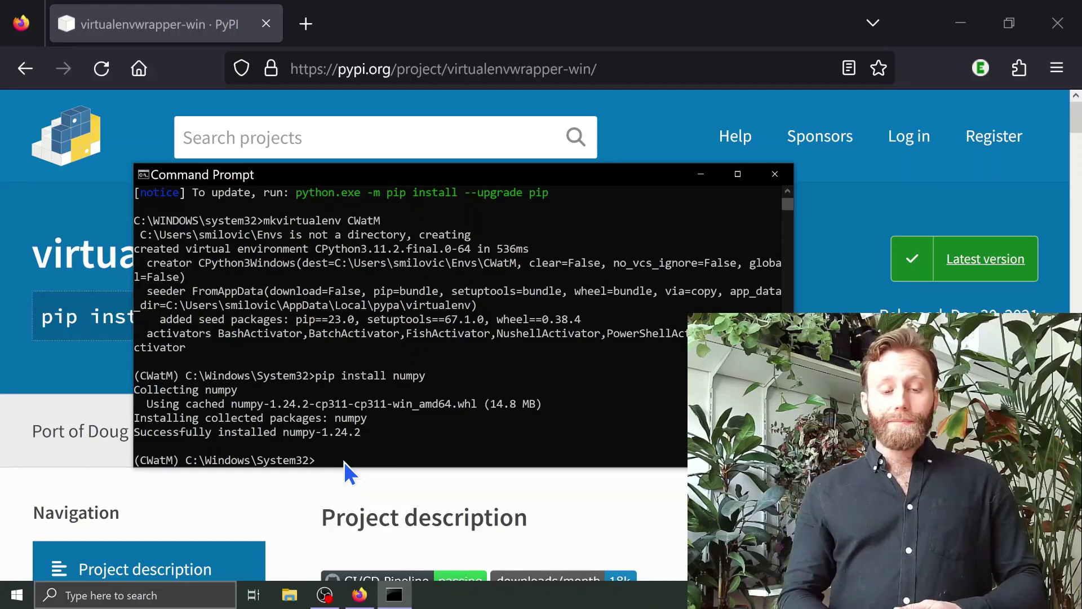
left_click(775, 175)
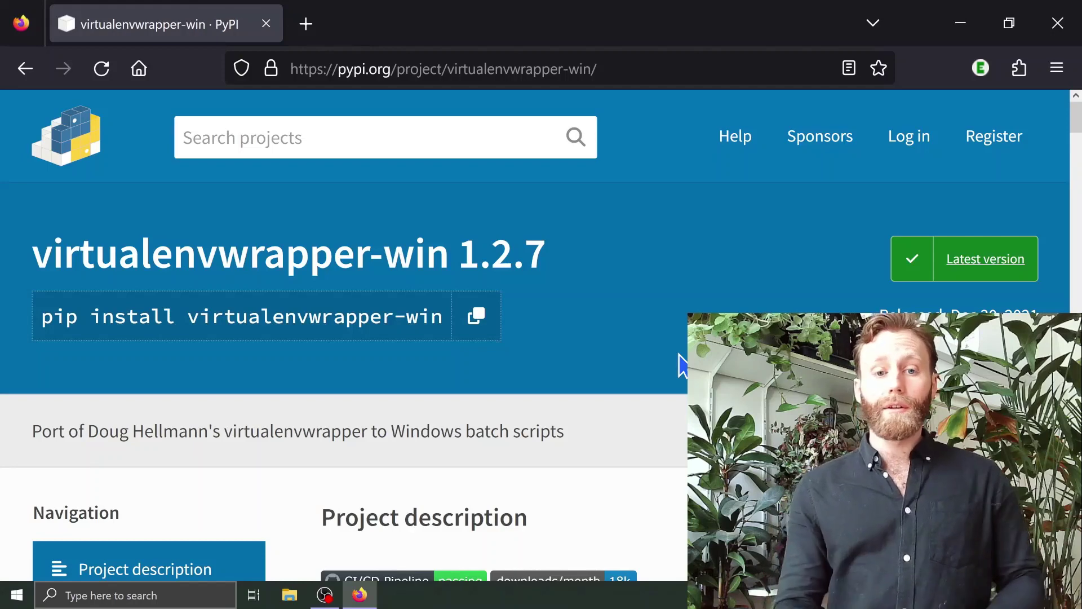
Search the web in Firefox for "christoph windows unofficial binaries".
left_click(654, 68)
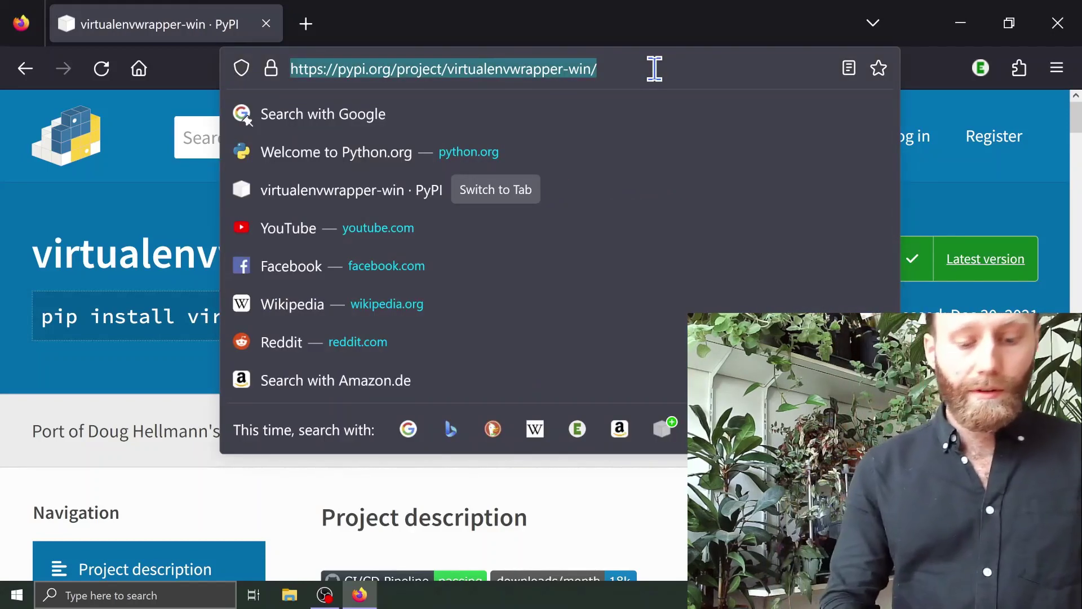
type("gdal")
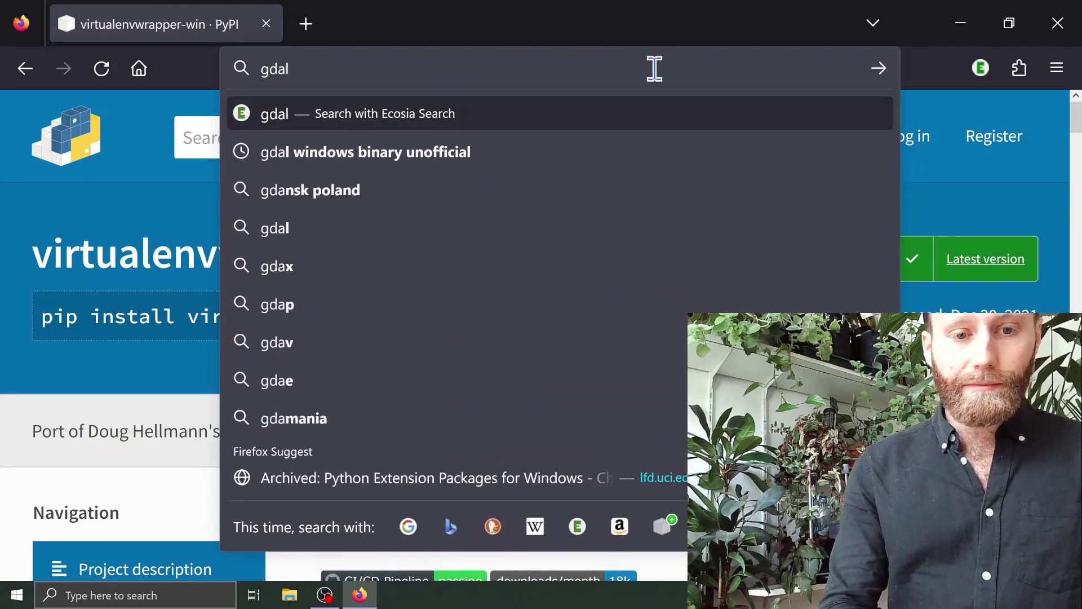
key("BackSpace")
key("BackSpace")
key("BackSpace")
key("BackSpace")
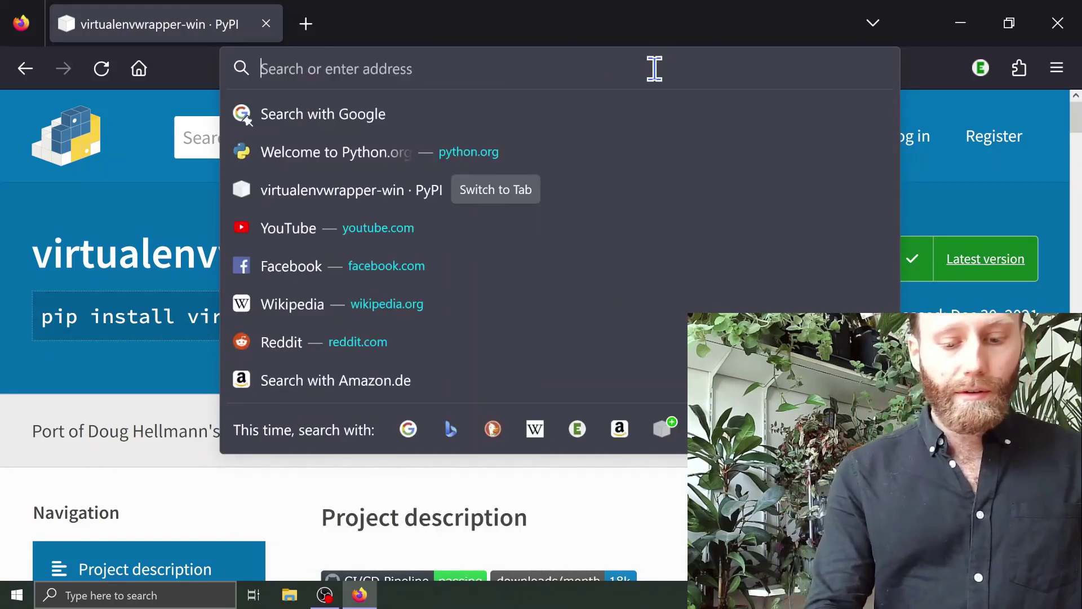
type("chrit")
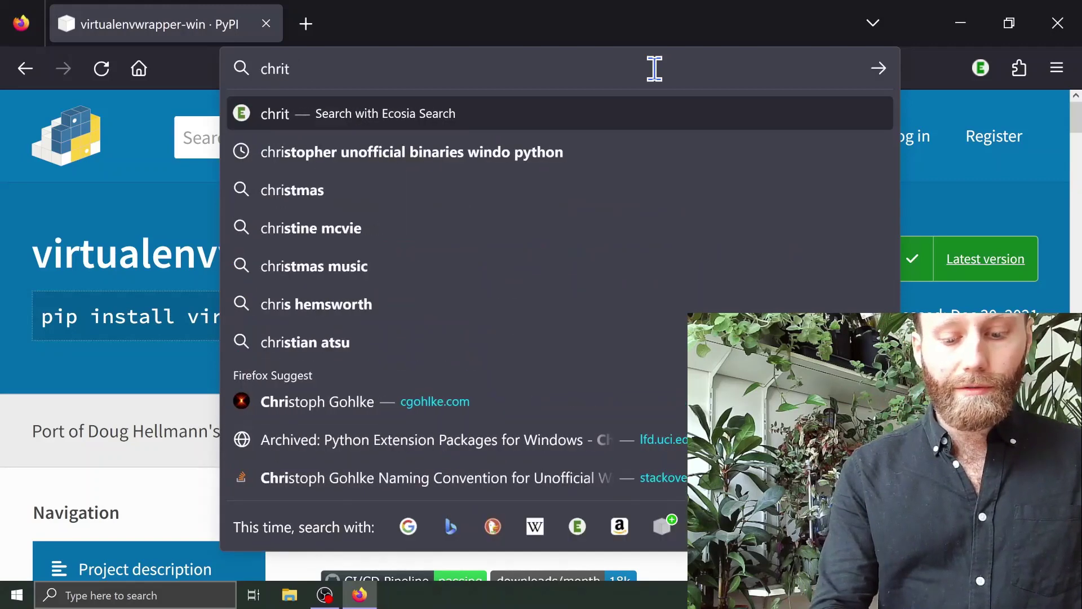
key("BackSpace")
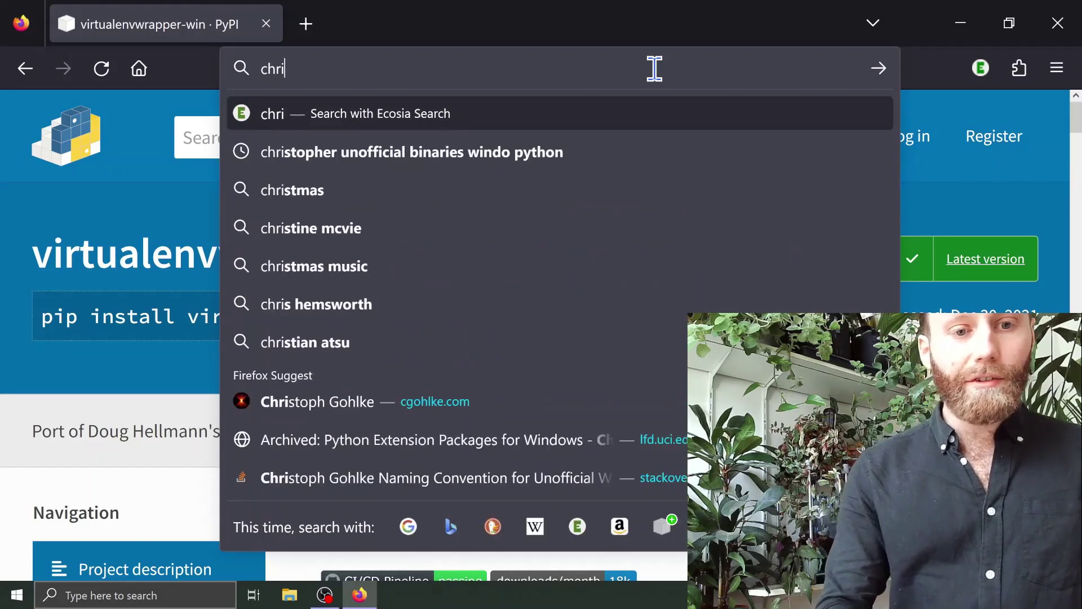
type("s")
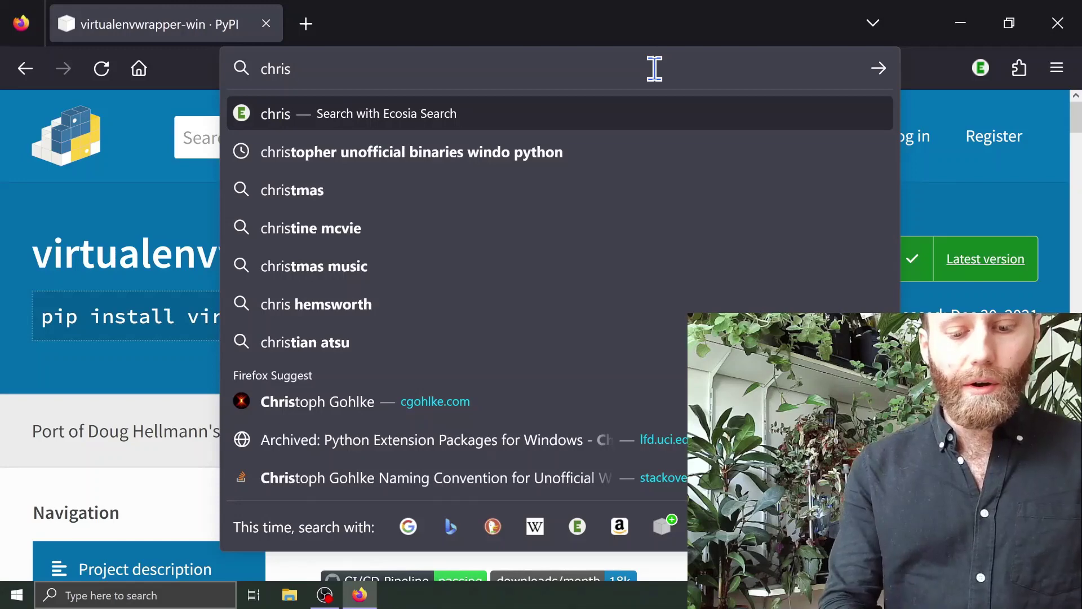
type("toph")
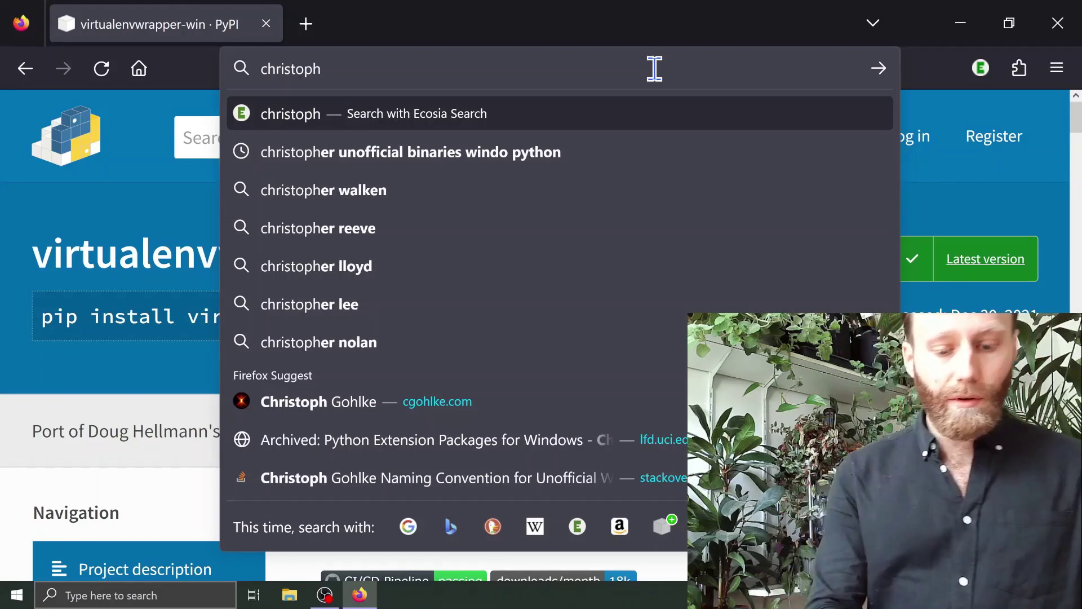
type(" windows")
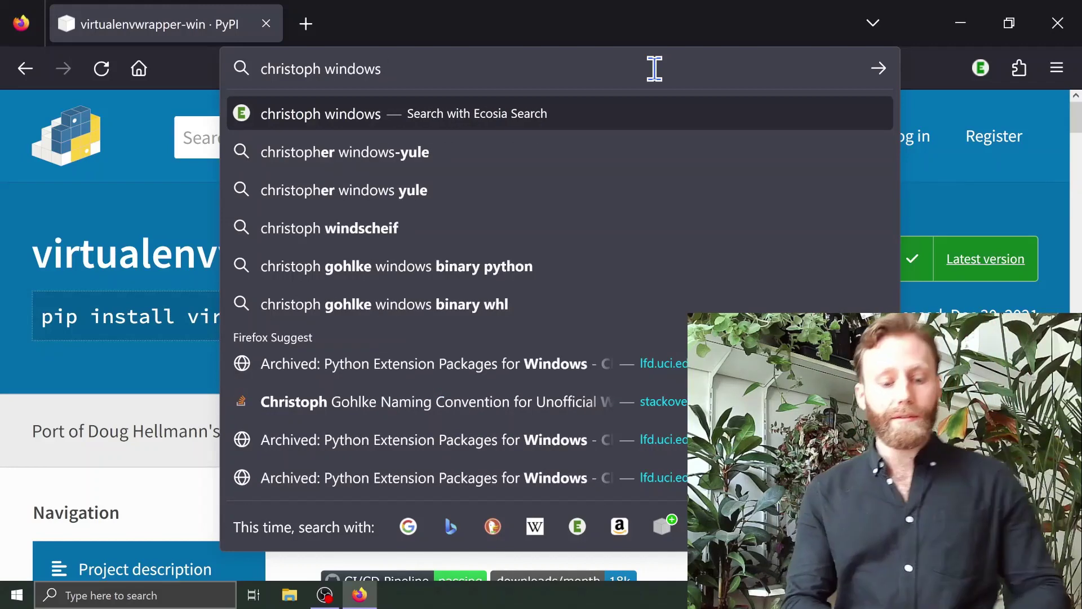
type(" unofficial")
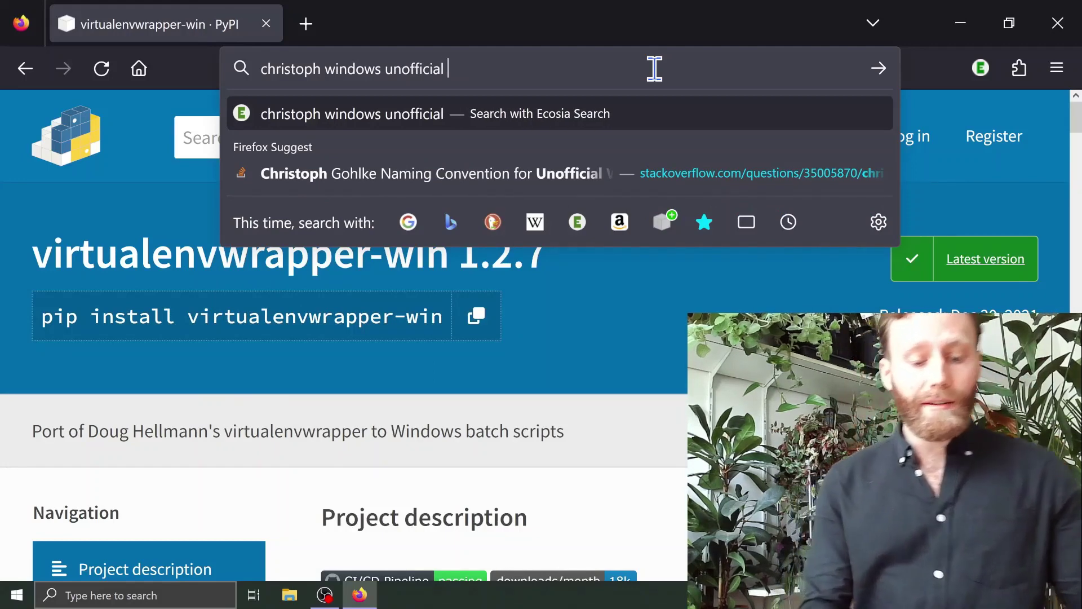
type(" binar")
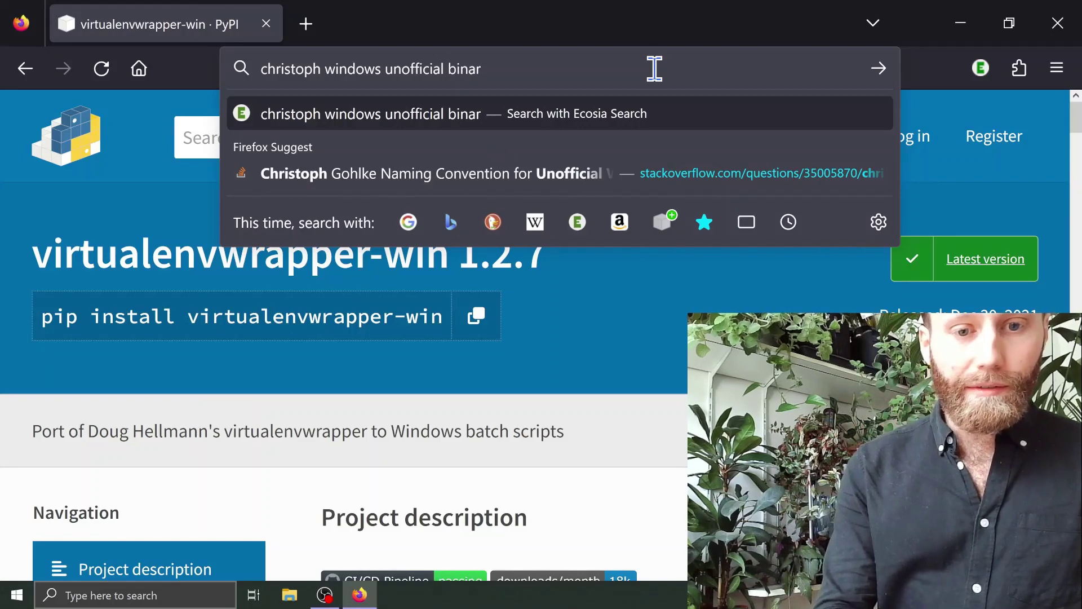
type("ies")
key("Return")
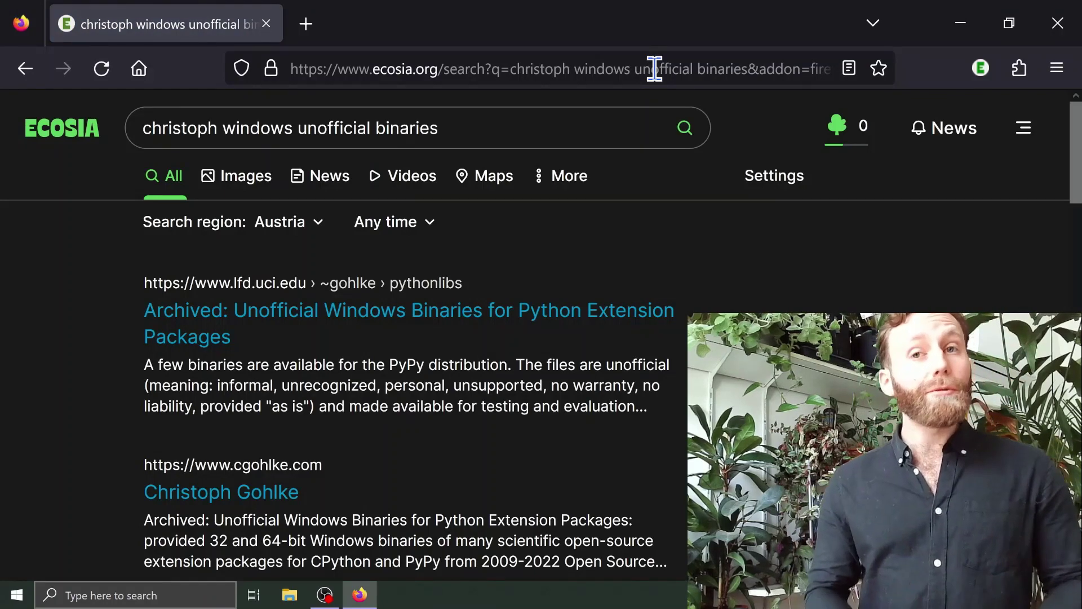
Open the archived Unofficial Windows Binaries page, search it for "gdal", and locate GDAL-3.4.3-cp311-cp311-win_amd64.whl in the GDAL section.
left_click(260, 332)
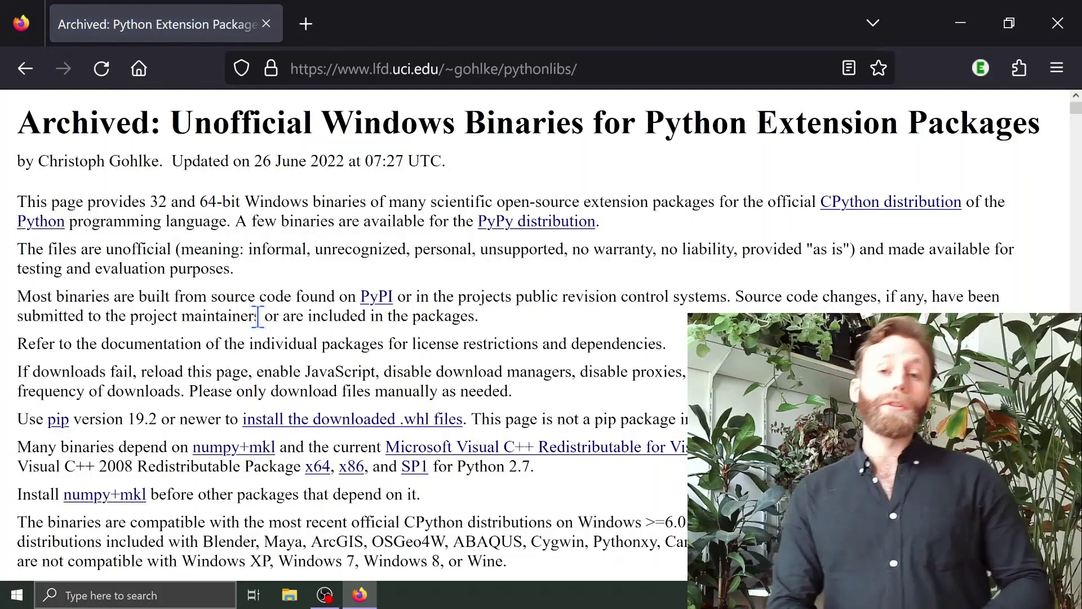
key("ctrl+f")
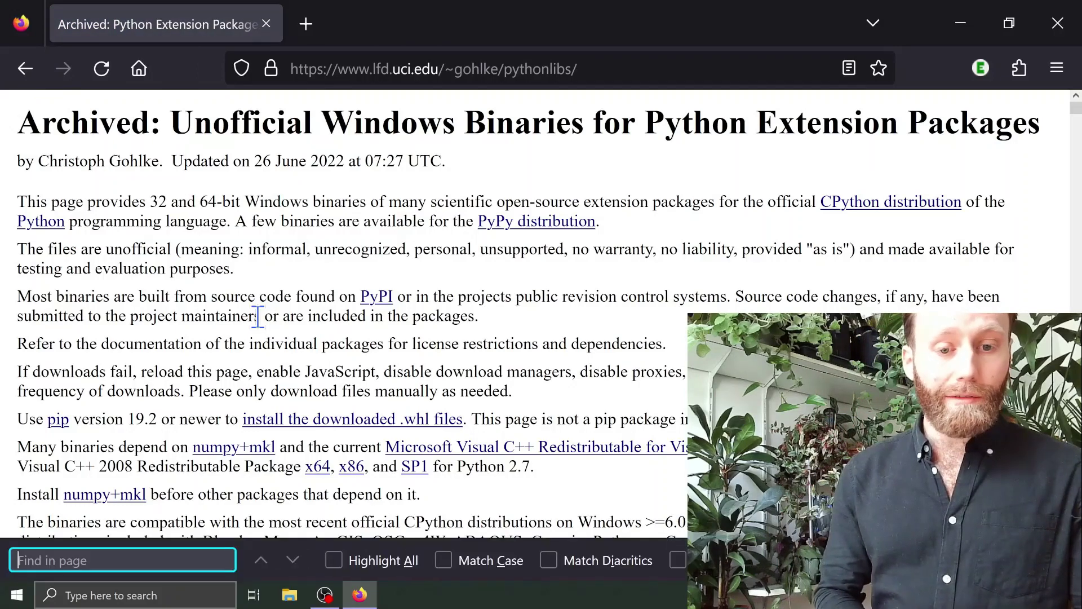
type("gdal")
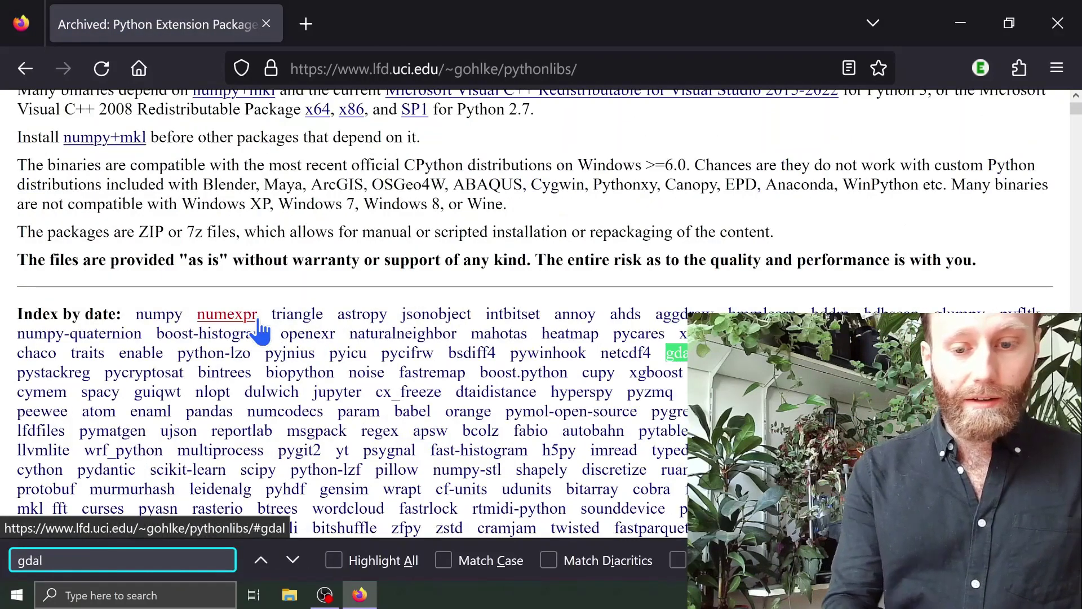
left_click(676, 354)
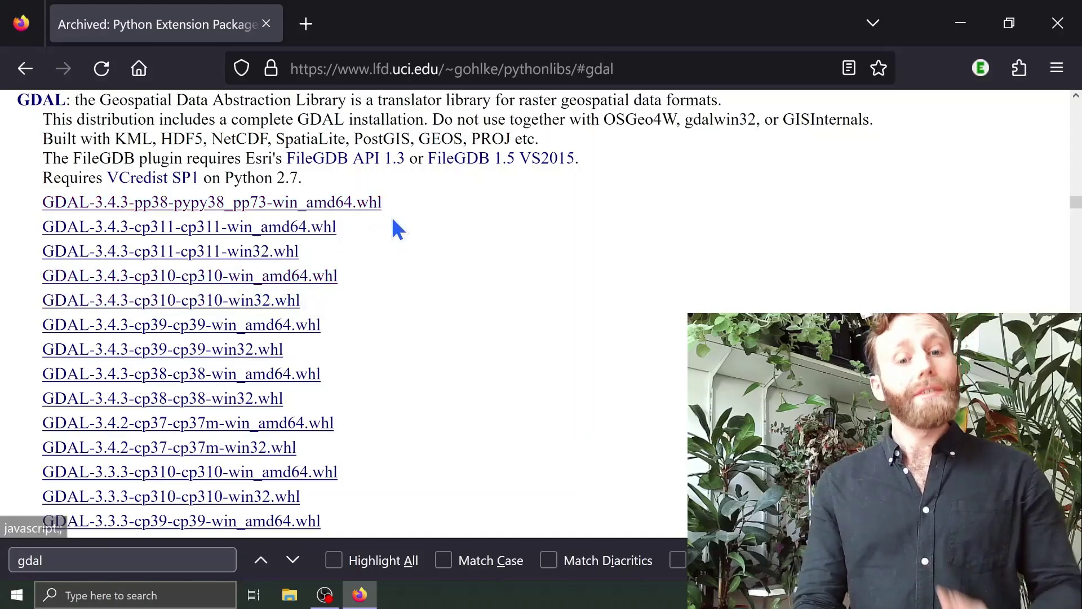
left_click_drag(393, 223, 48, 228)
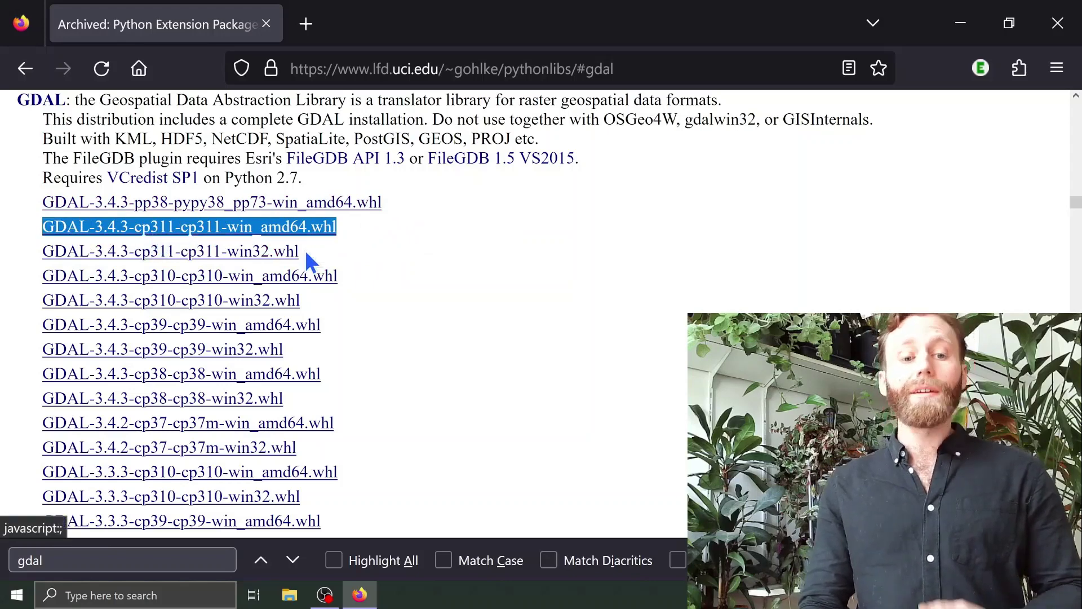
left_click(391, 235)
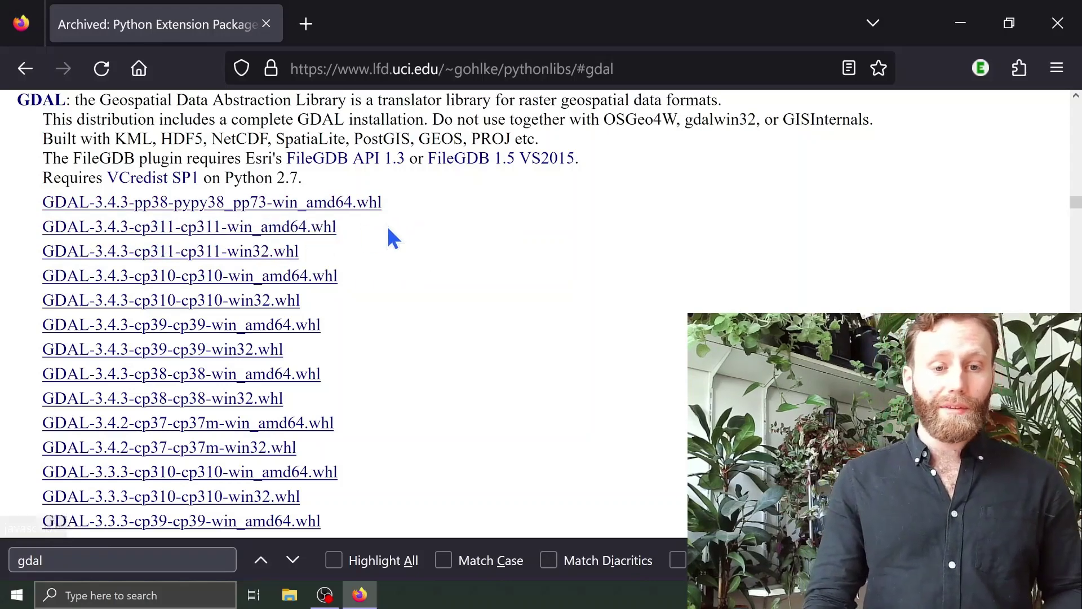
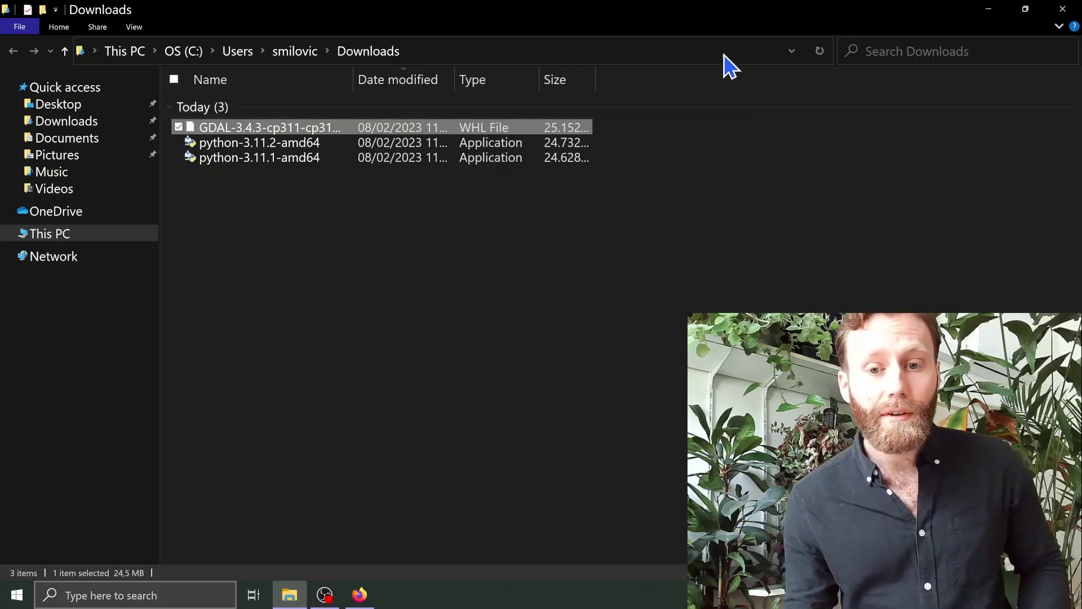
Open a Command Prompt in the Downloads folder and move its window below the listed files.
left_click(471, 50)
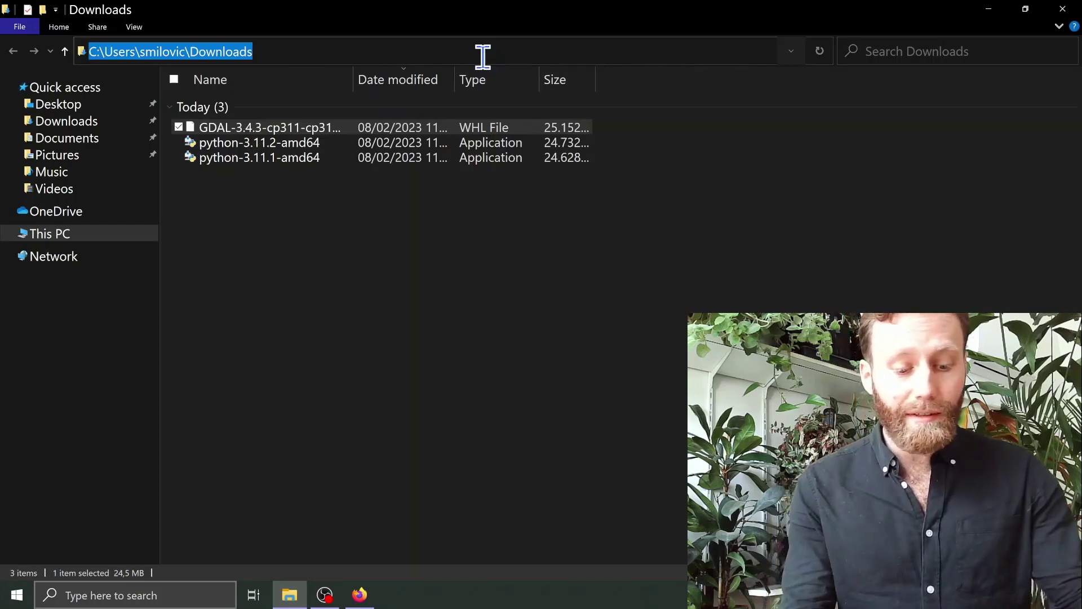
type("cmd")
key("Return")
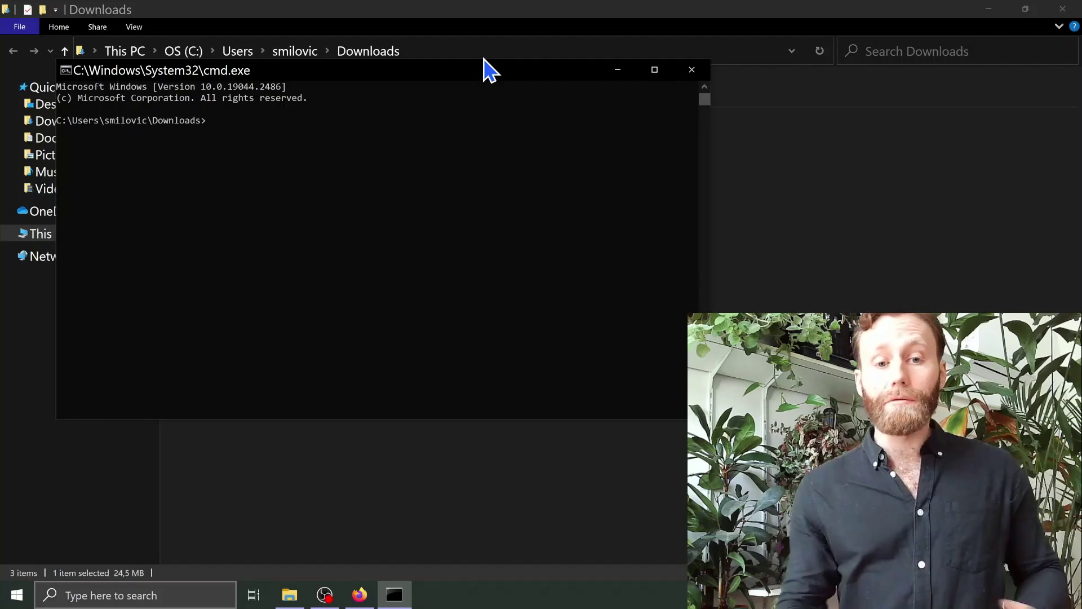
left_click_drag(482, 75, 519, 106)
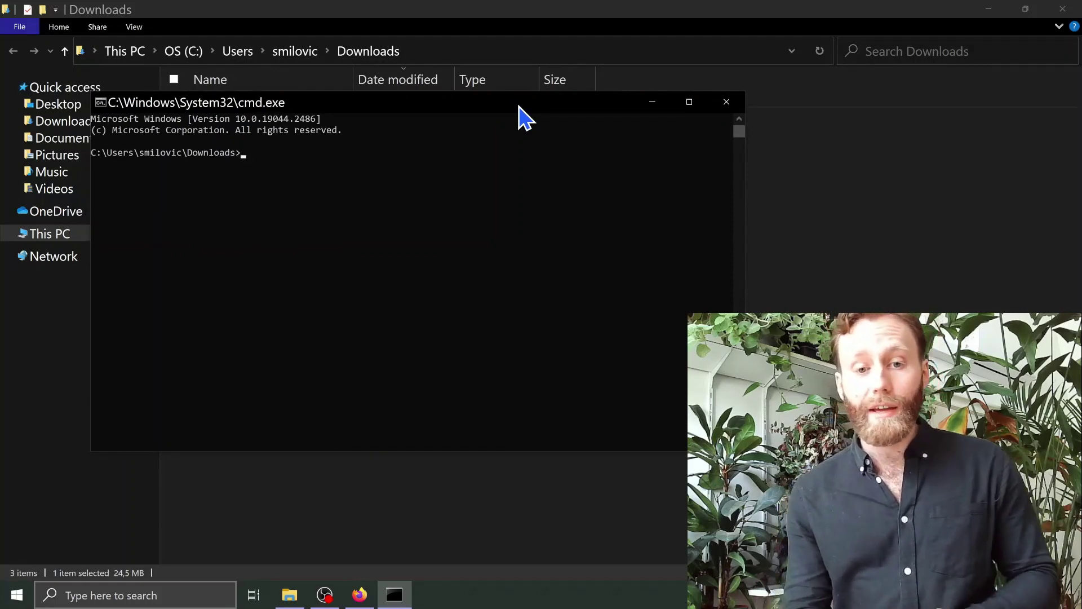
left_click_drag(518, 106, 497, 224)
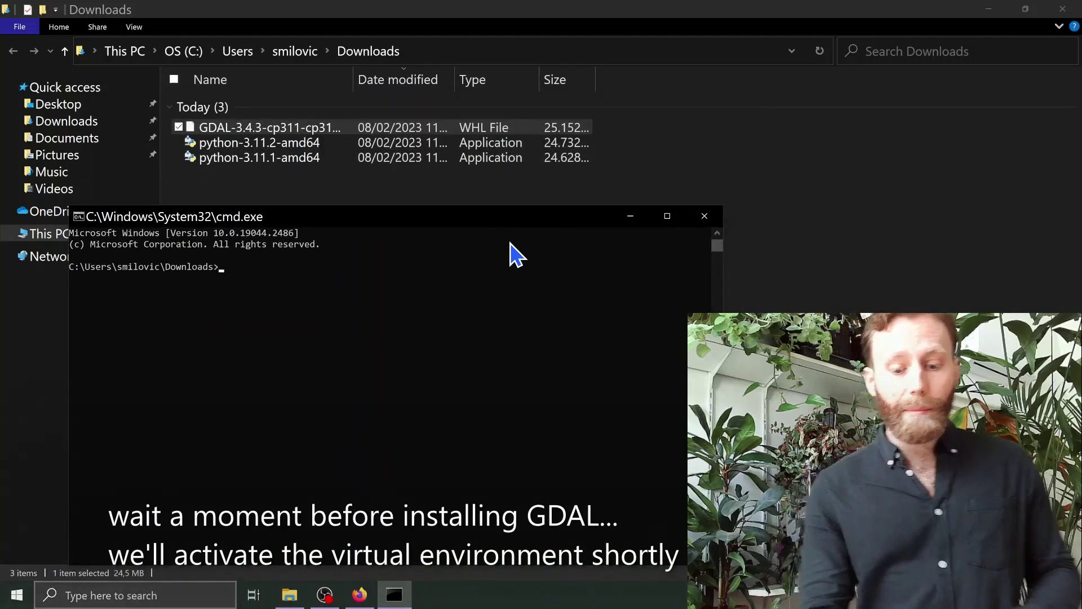
Try to install the downloaded GDAL wheel outside the virtual environment with "pip install GDAL-3.4.3-cp311-cp311-win_amd64.whl".
type("pip i")
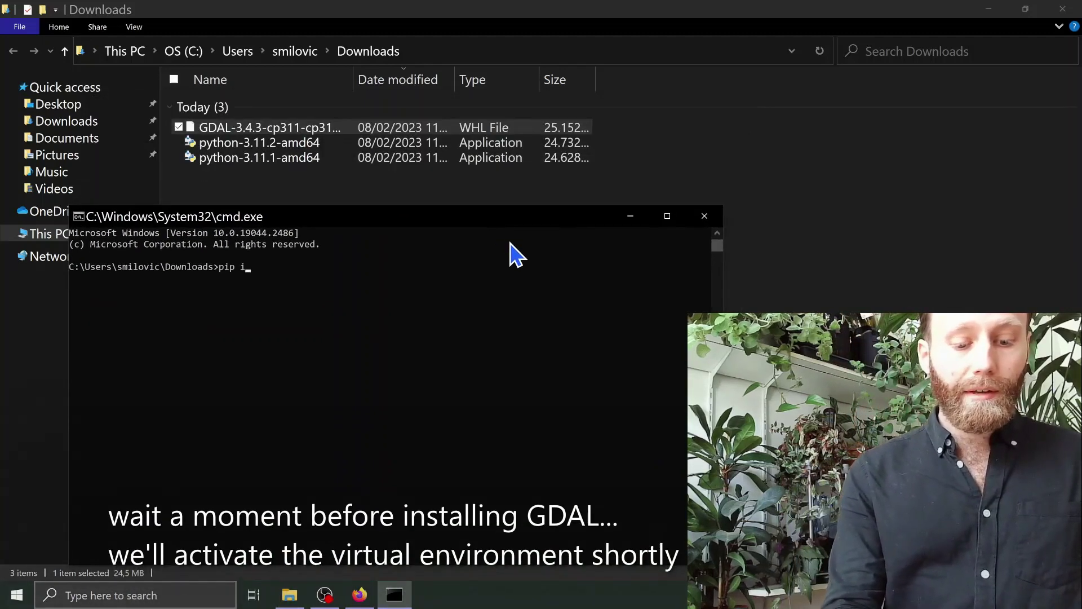
type("nstall ")
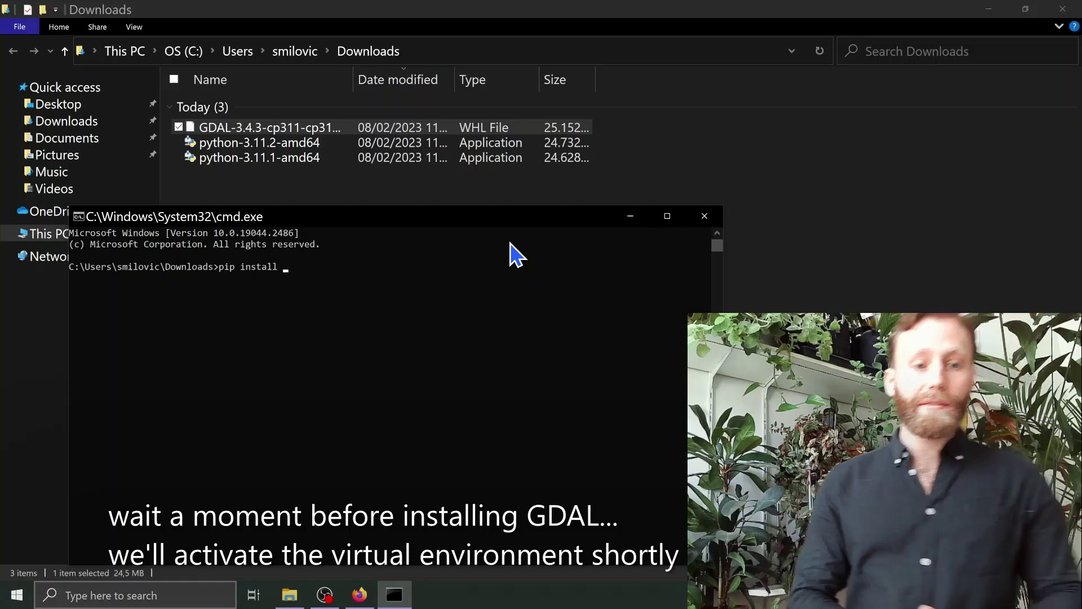
type("gdal")
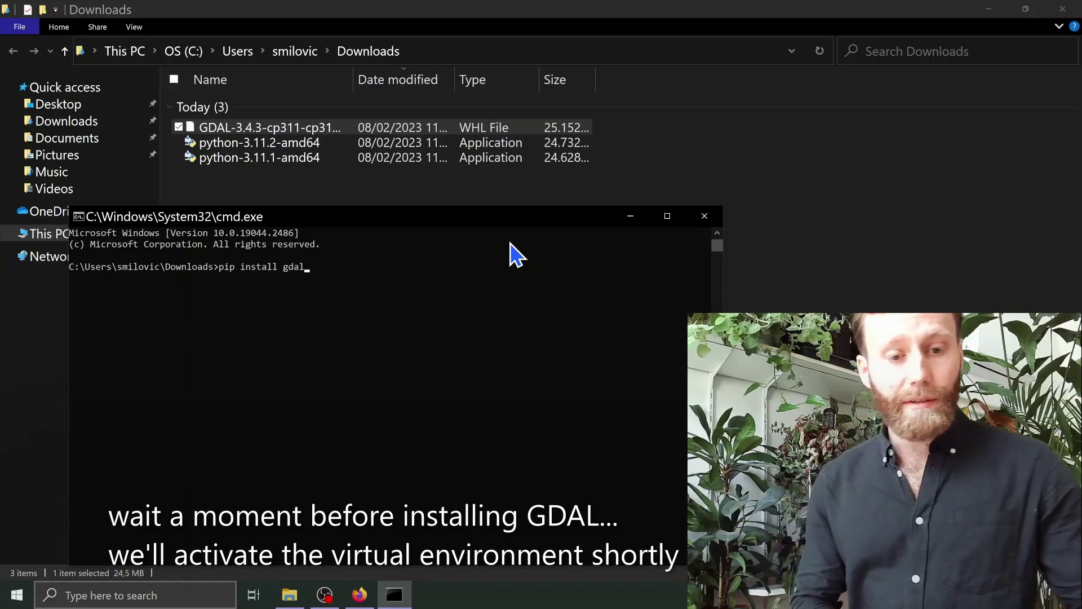
key("Tab")
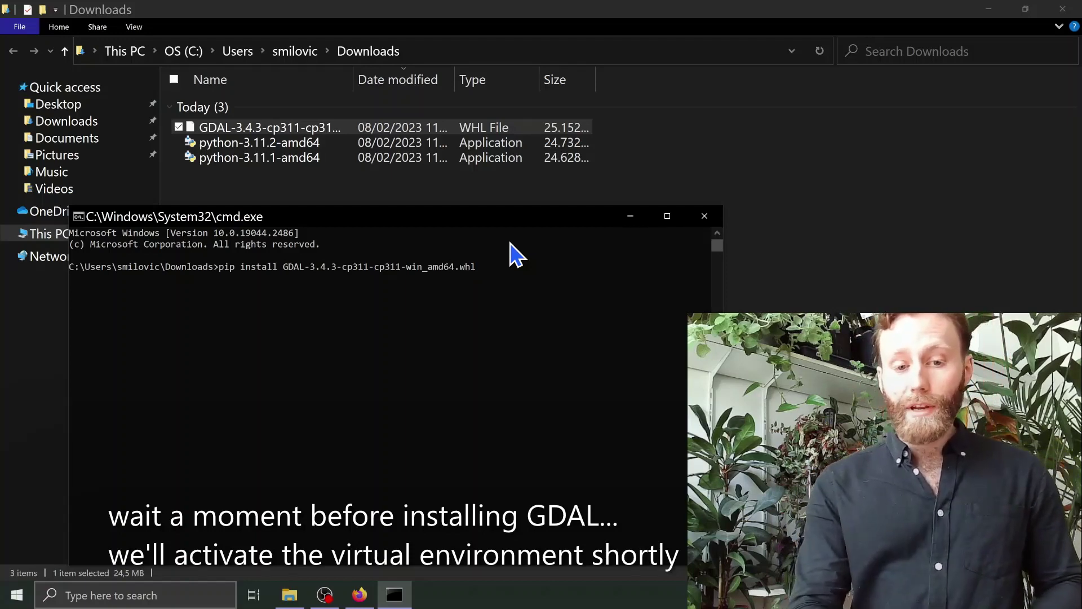
key("Return")
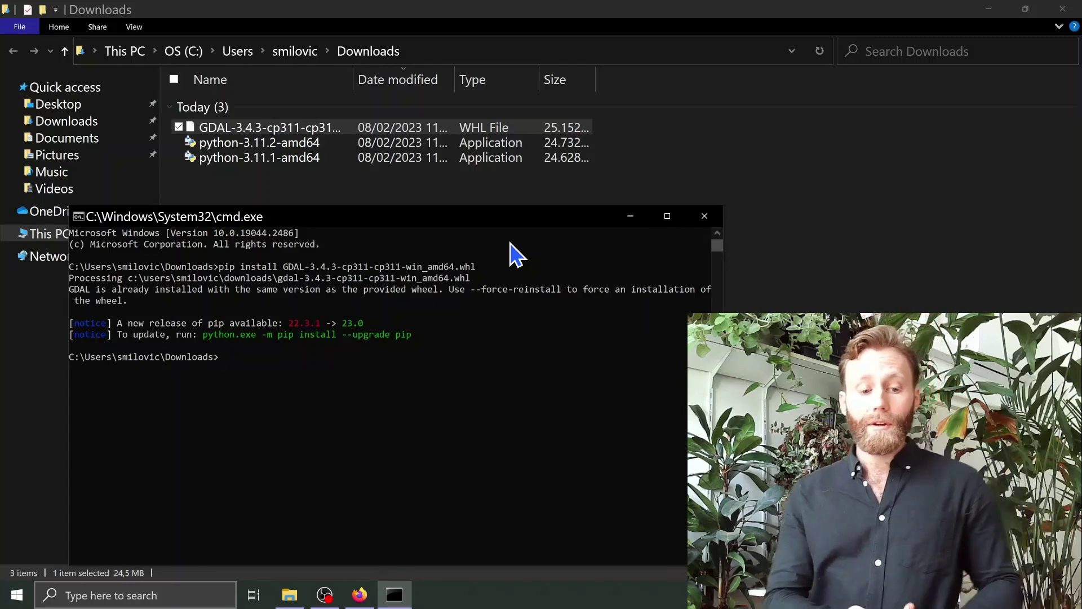
Activate the CWatM virtual environment in the Command Prompt with "workon CWatM".
type("workon")
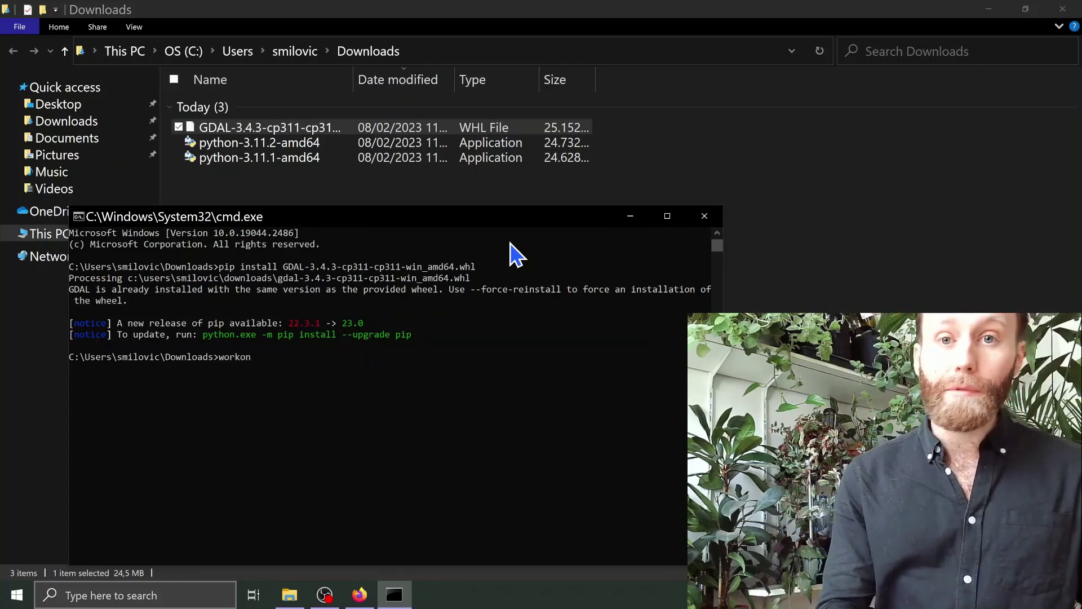
type(" CWa")
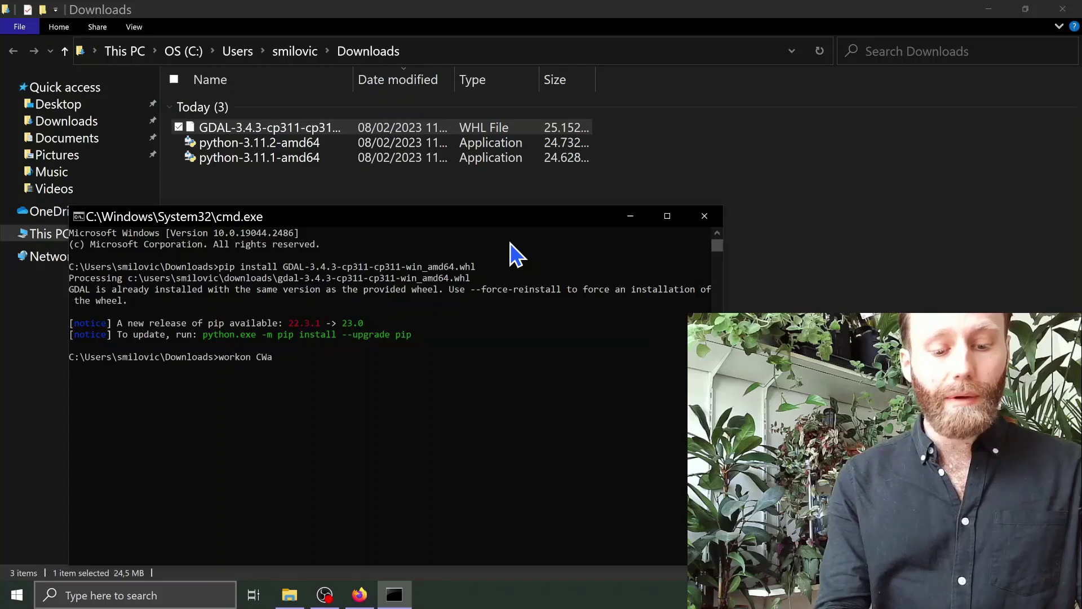
type("tM")
key("Return")
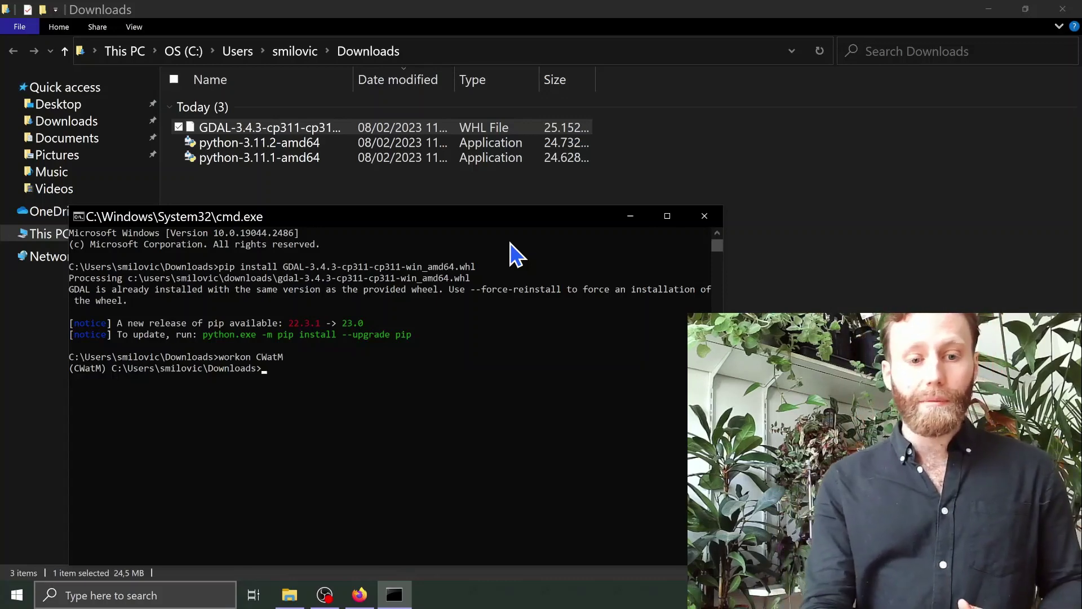
Install the GDAL wheel inside the CWatM environment with "pip install GDAL-3.4.3-cp311-cp311-win_amd64.whl".
key("Up")
key("Up")
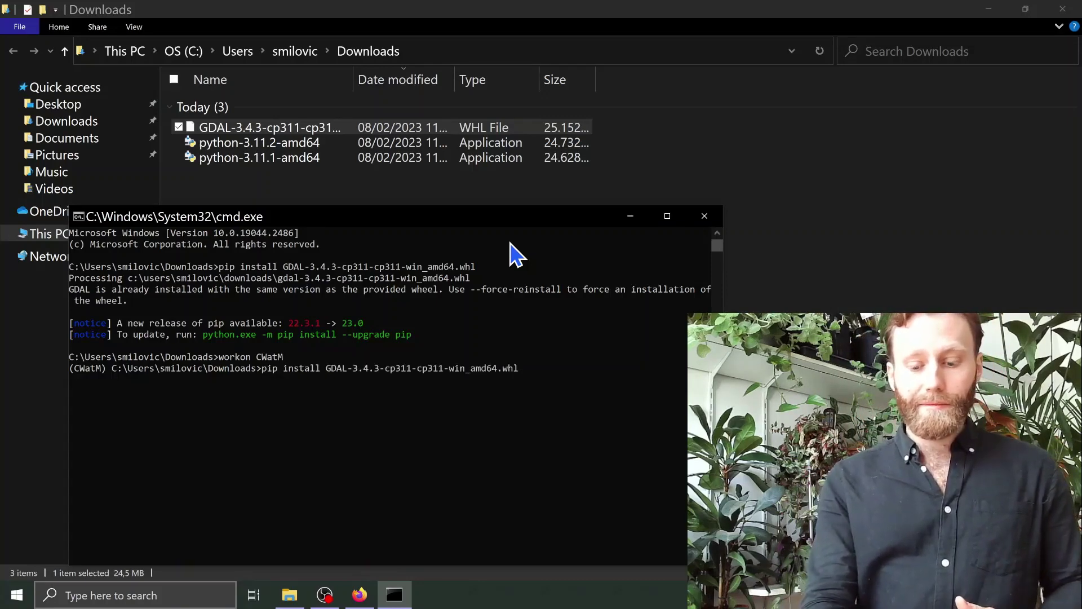
key("Return")
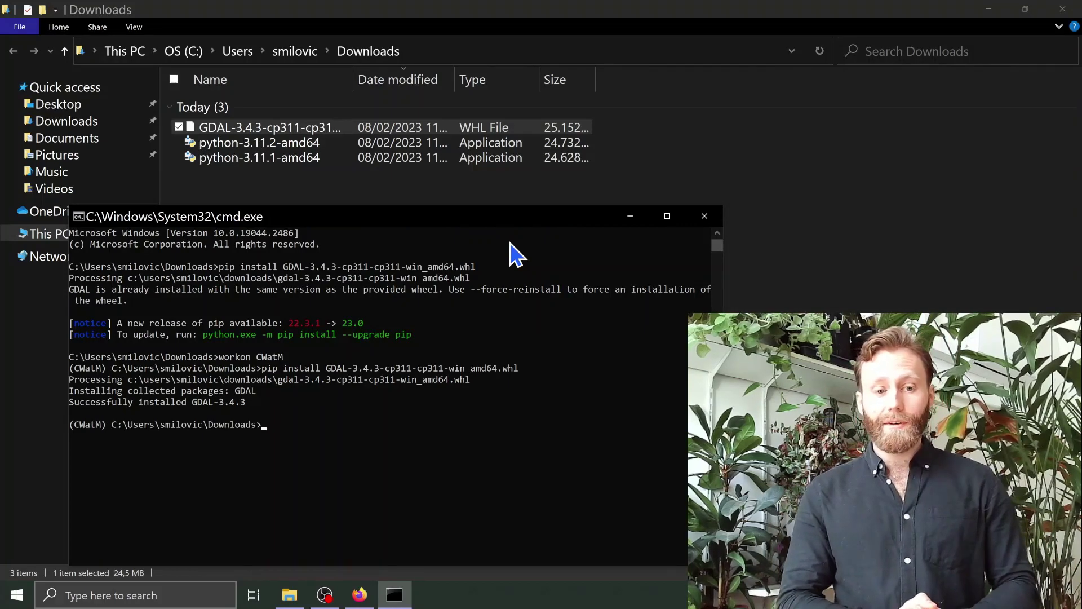
Install scipy in the CWatM environment with "pip install scipy".
type("p")
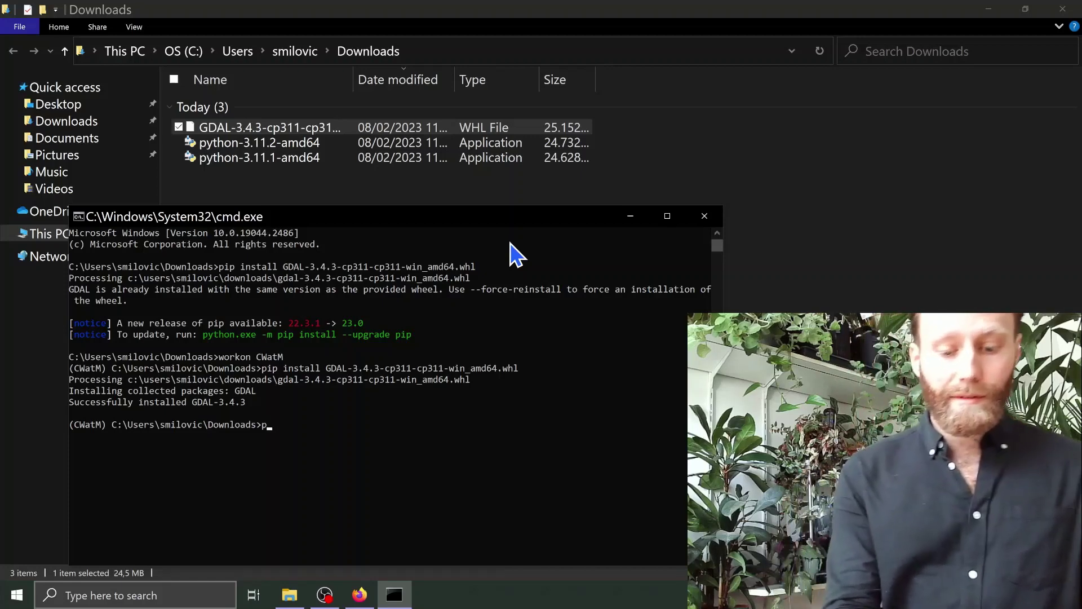
type("ip install sc")
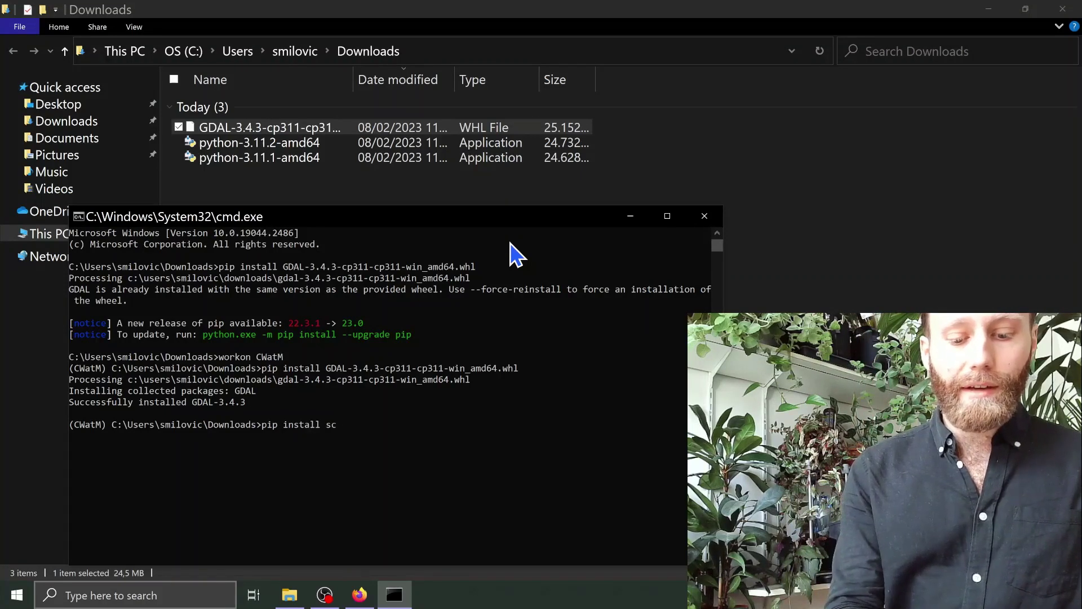
type("ipy")
key("Return")
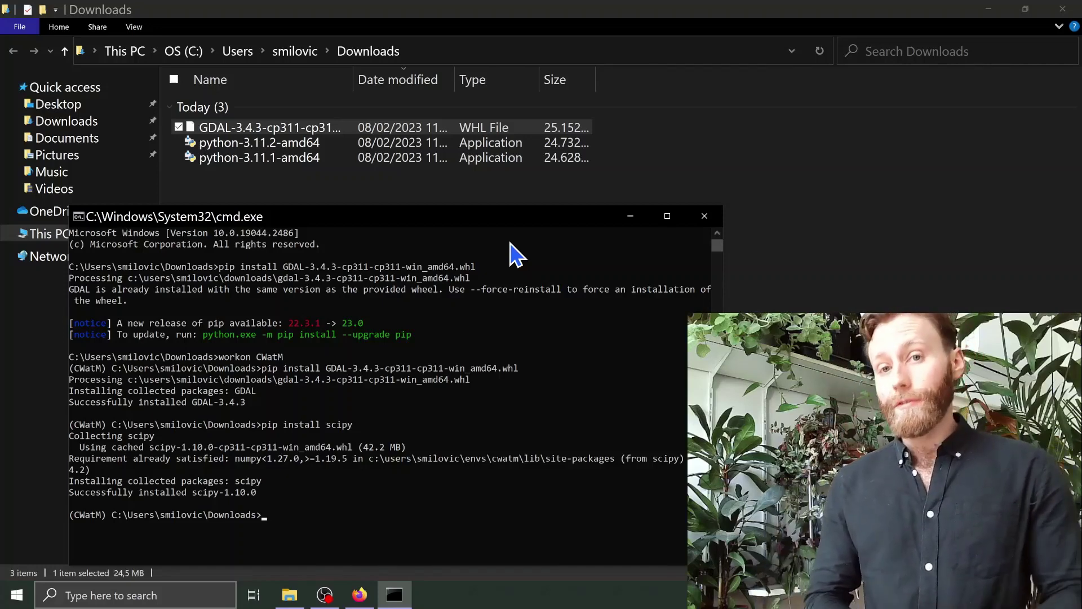
Install netcdf4 in the CWatM environment with "pip install netcdf4".
type("pip")
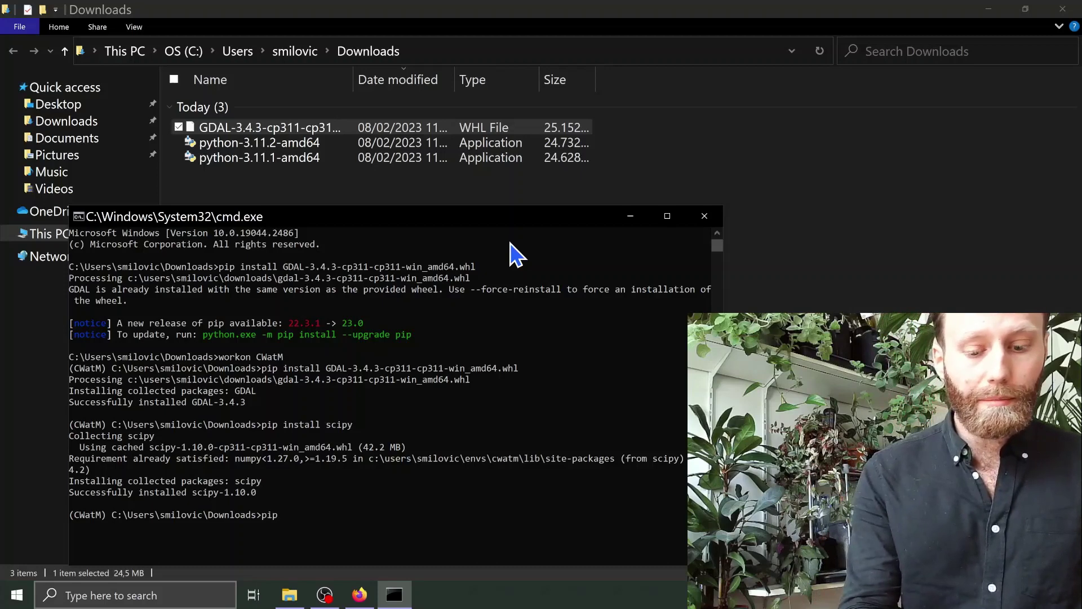
type(" install ")
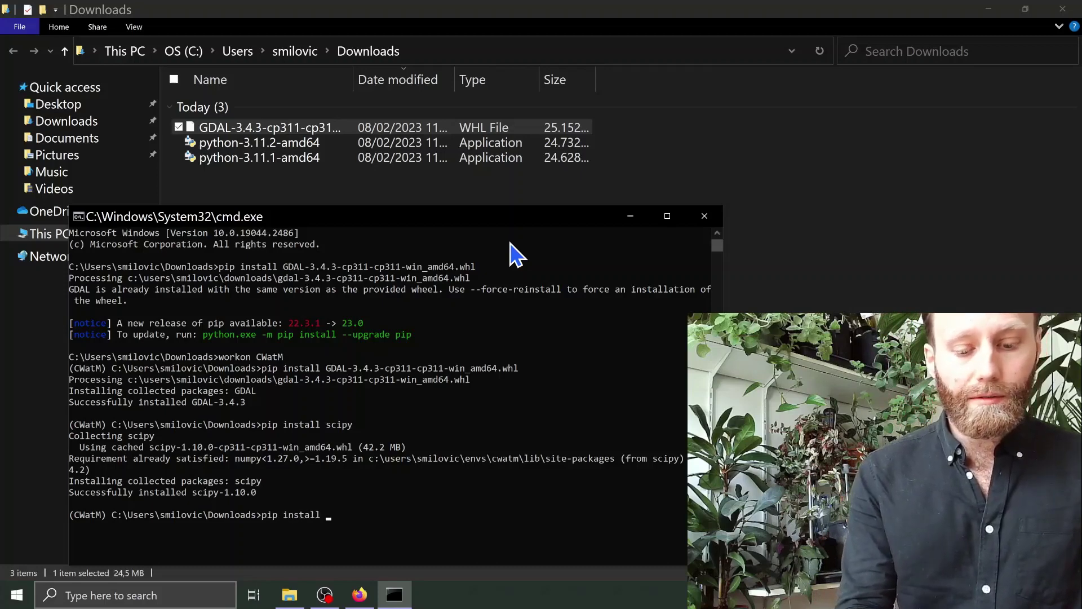
type("netcdf")
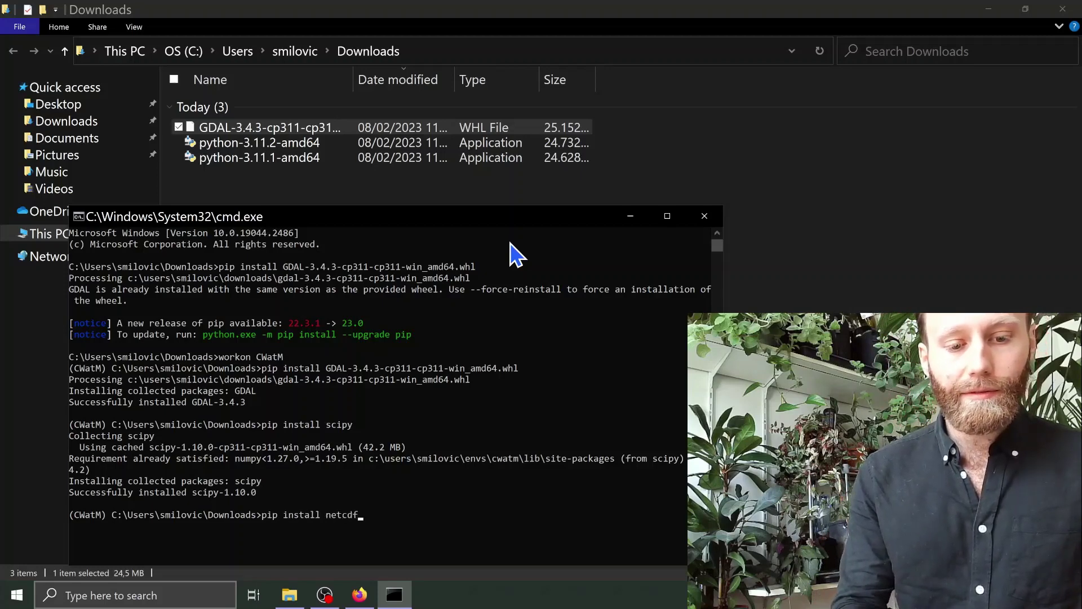
type("4")
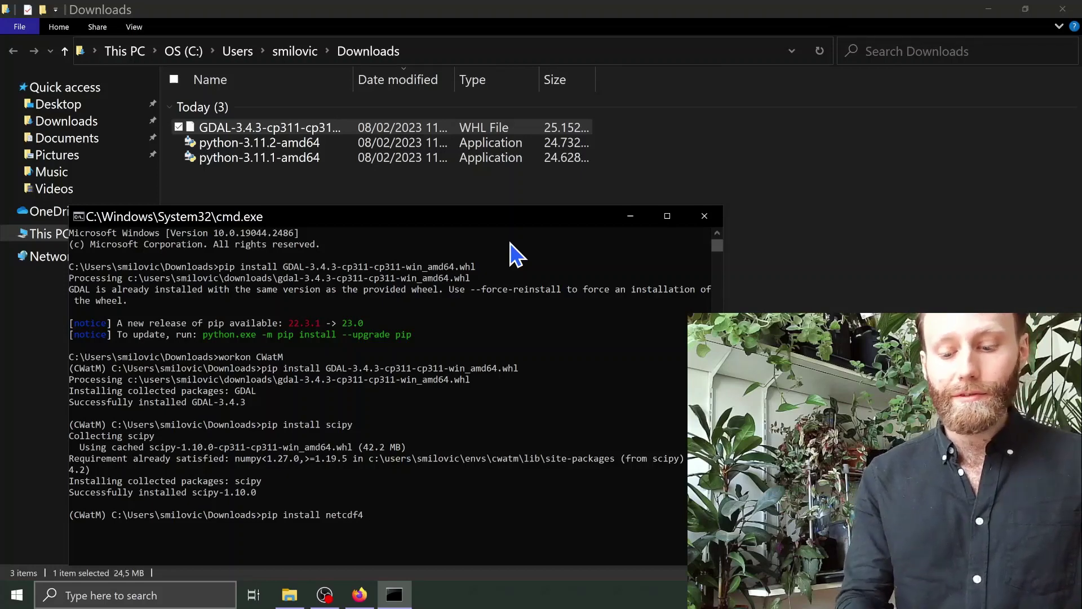
key("Return")
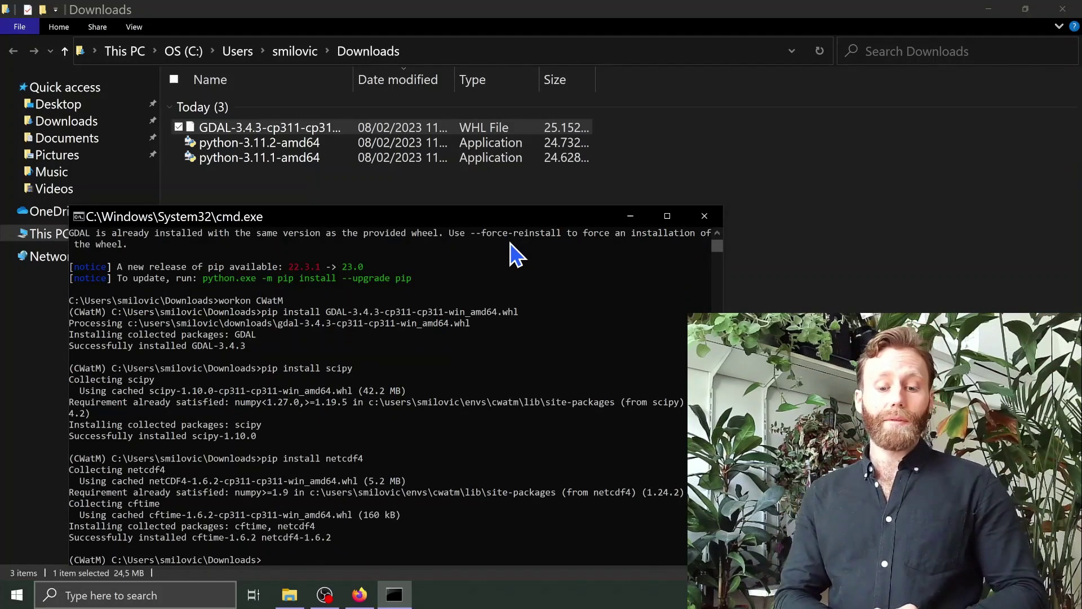
Install pandas in the CWatM environment with "pip install pandas".
type("p")
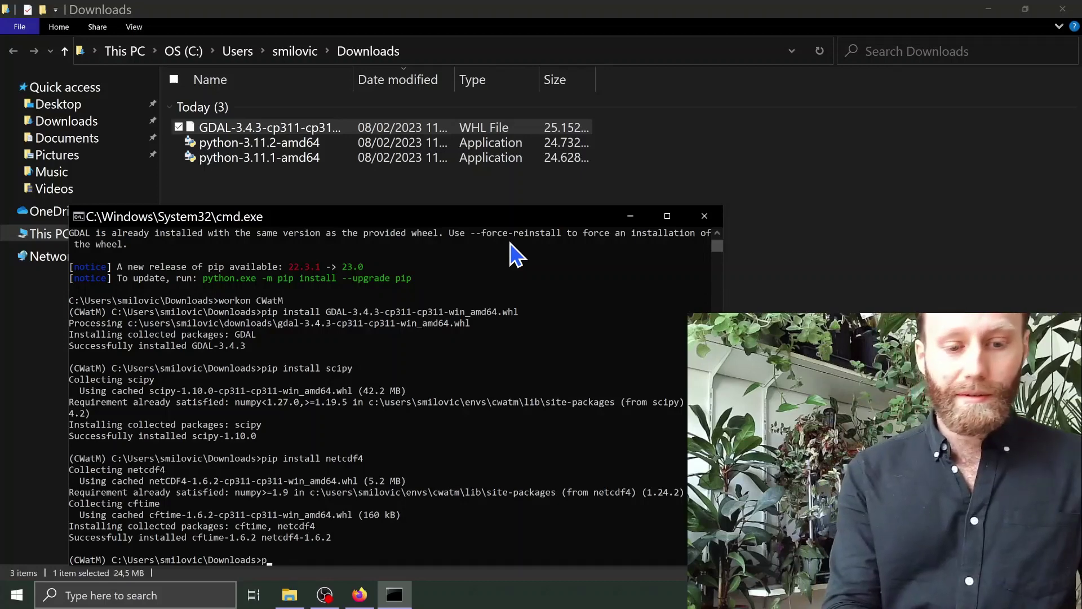
type("ip insta")
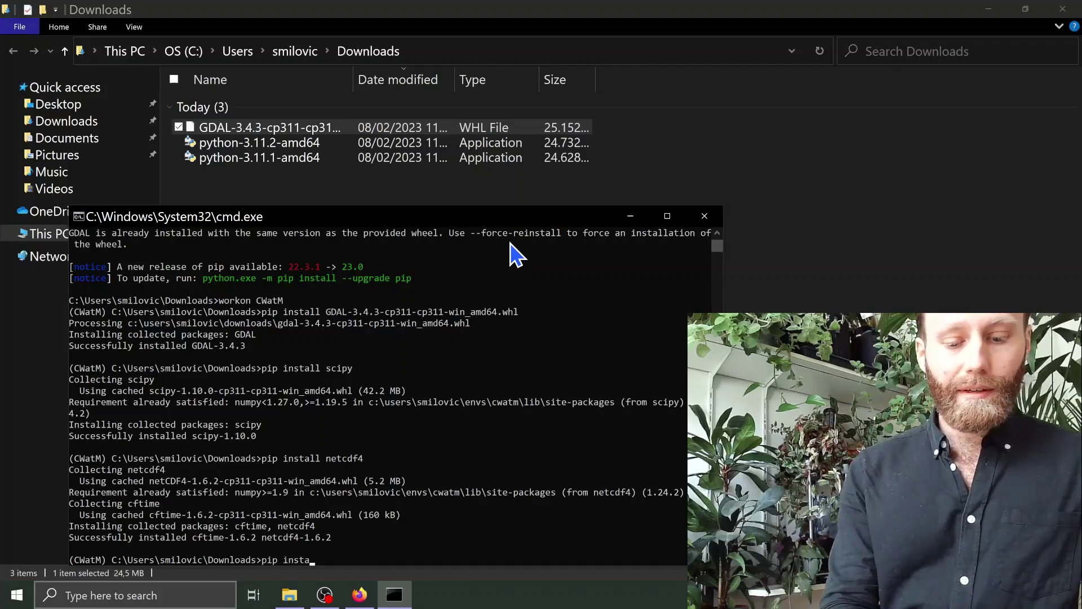
type("ll pandas")
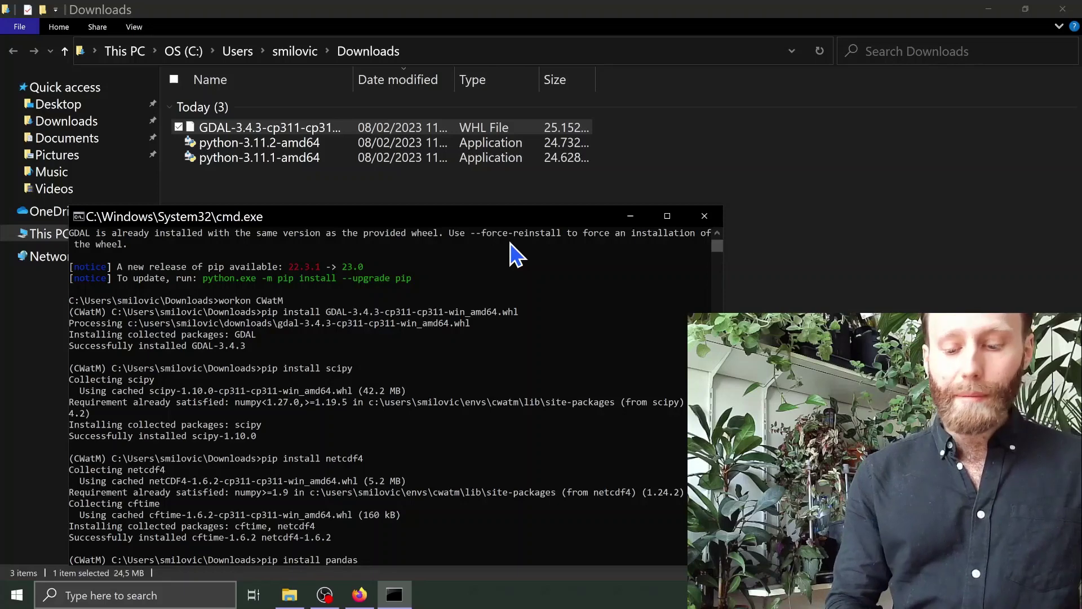
key("Return")
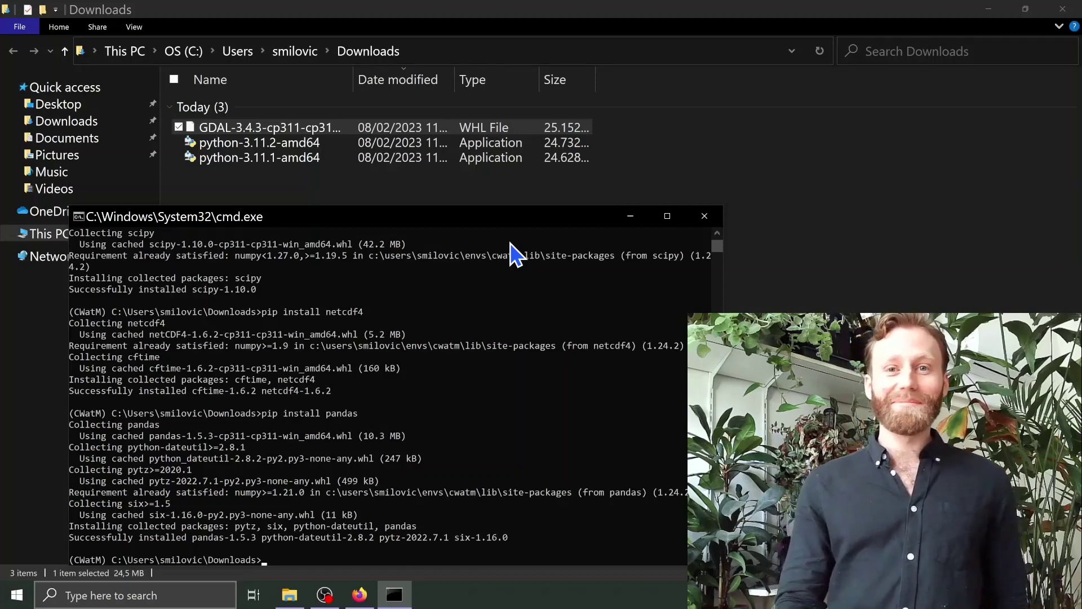
left_click(324, 595)
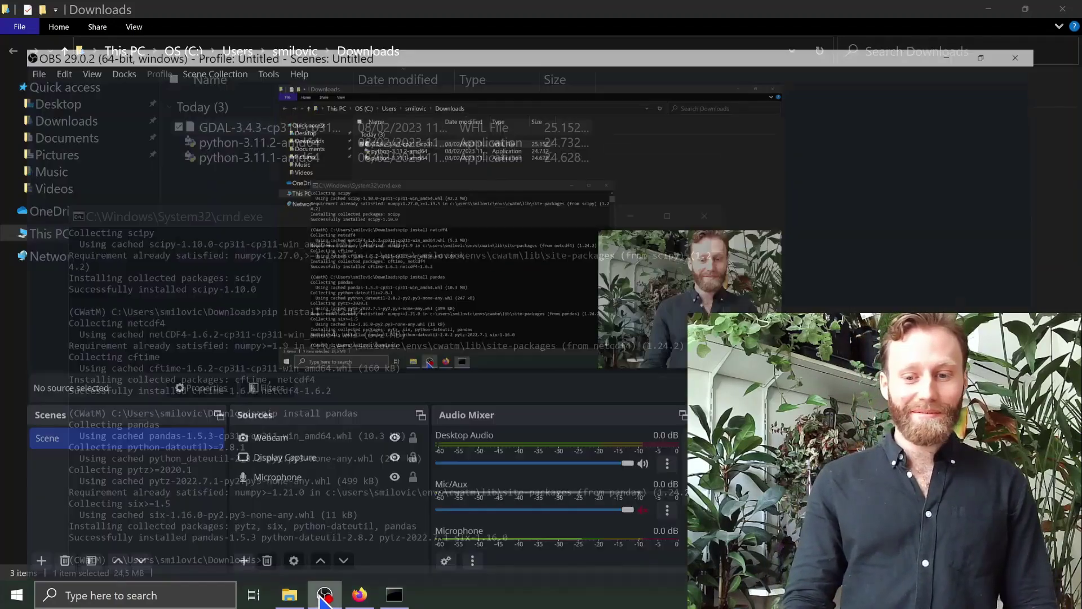